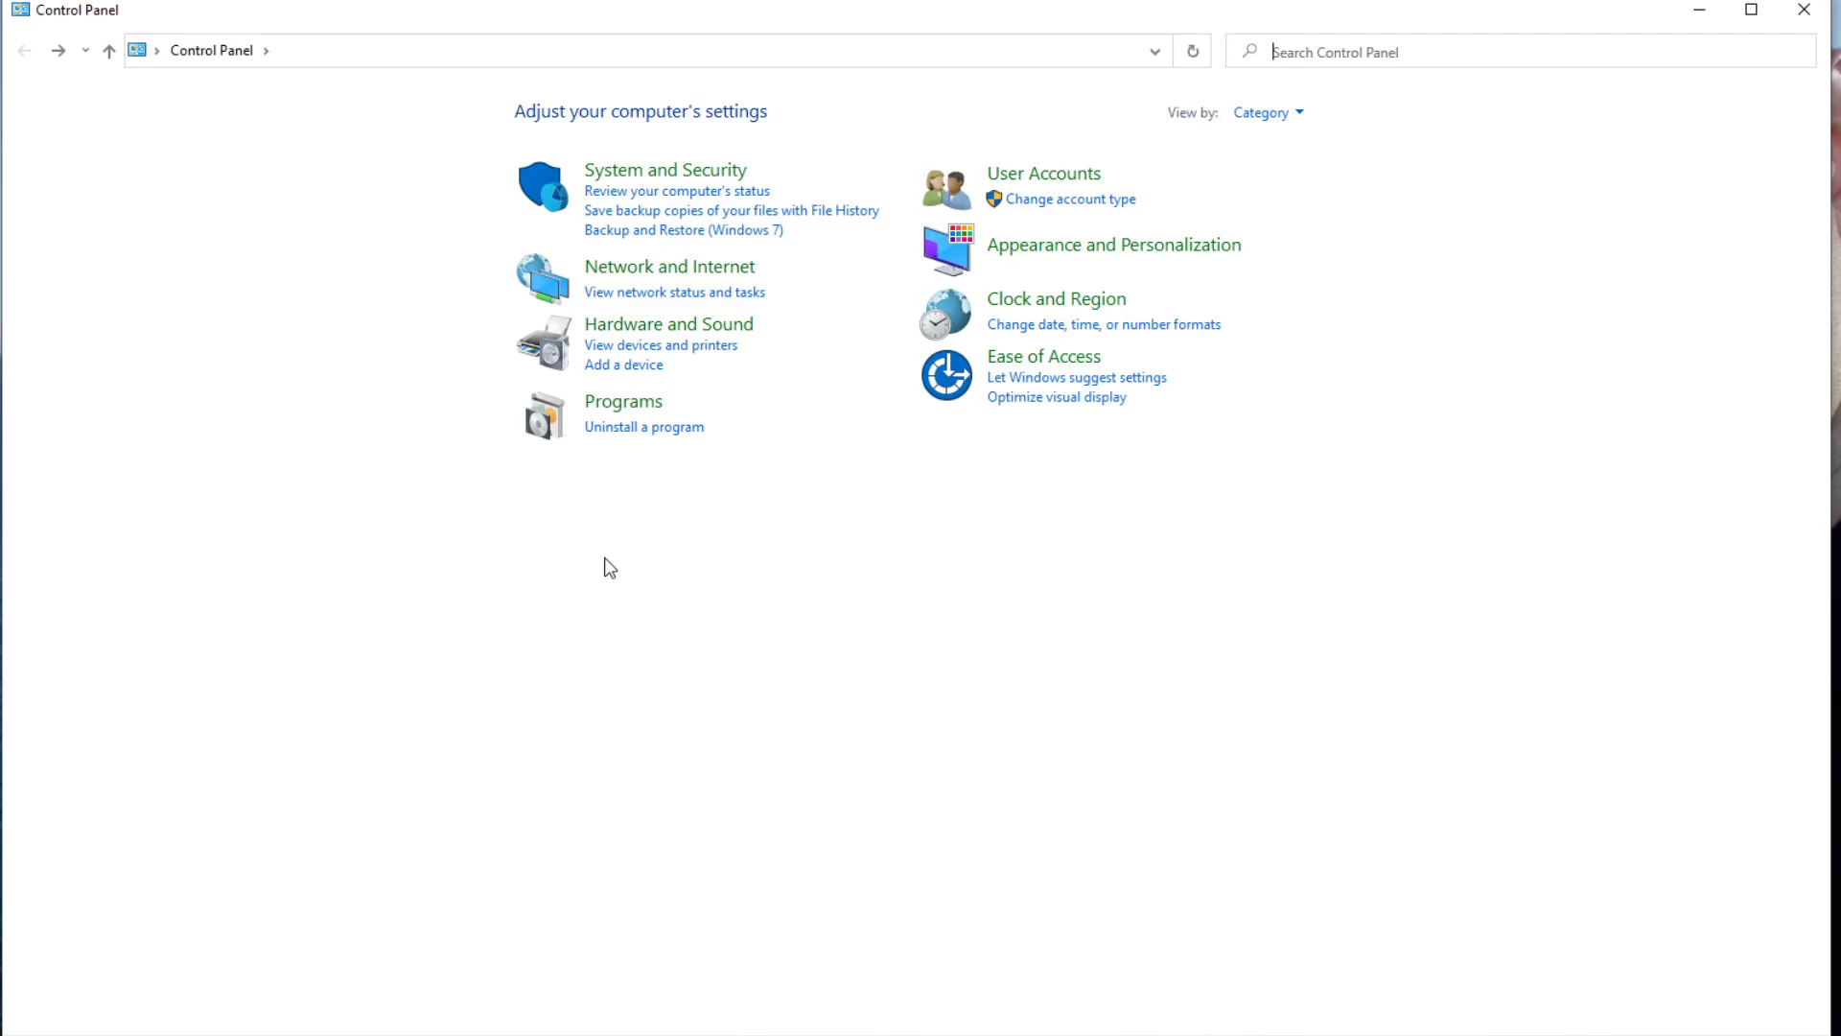
Step: Open the Properties dialog of the TN9710P 10GbE adapter from Network Connections
click(670, 294)
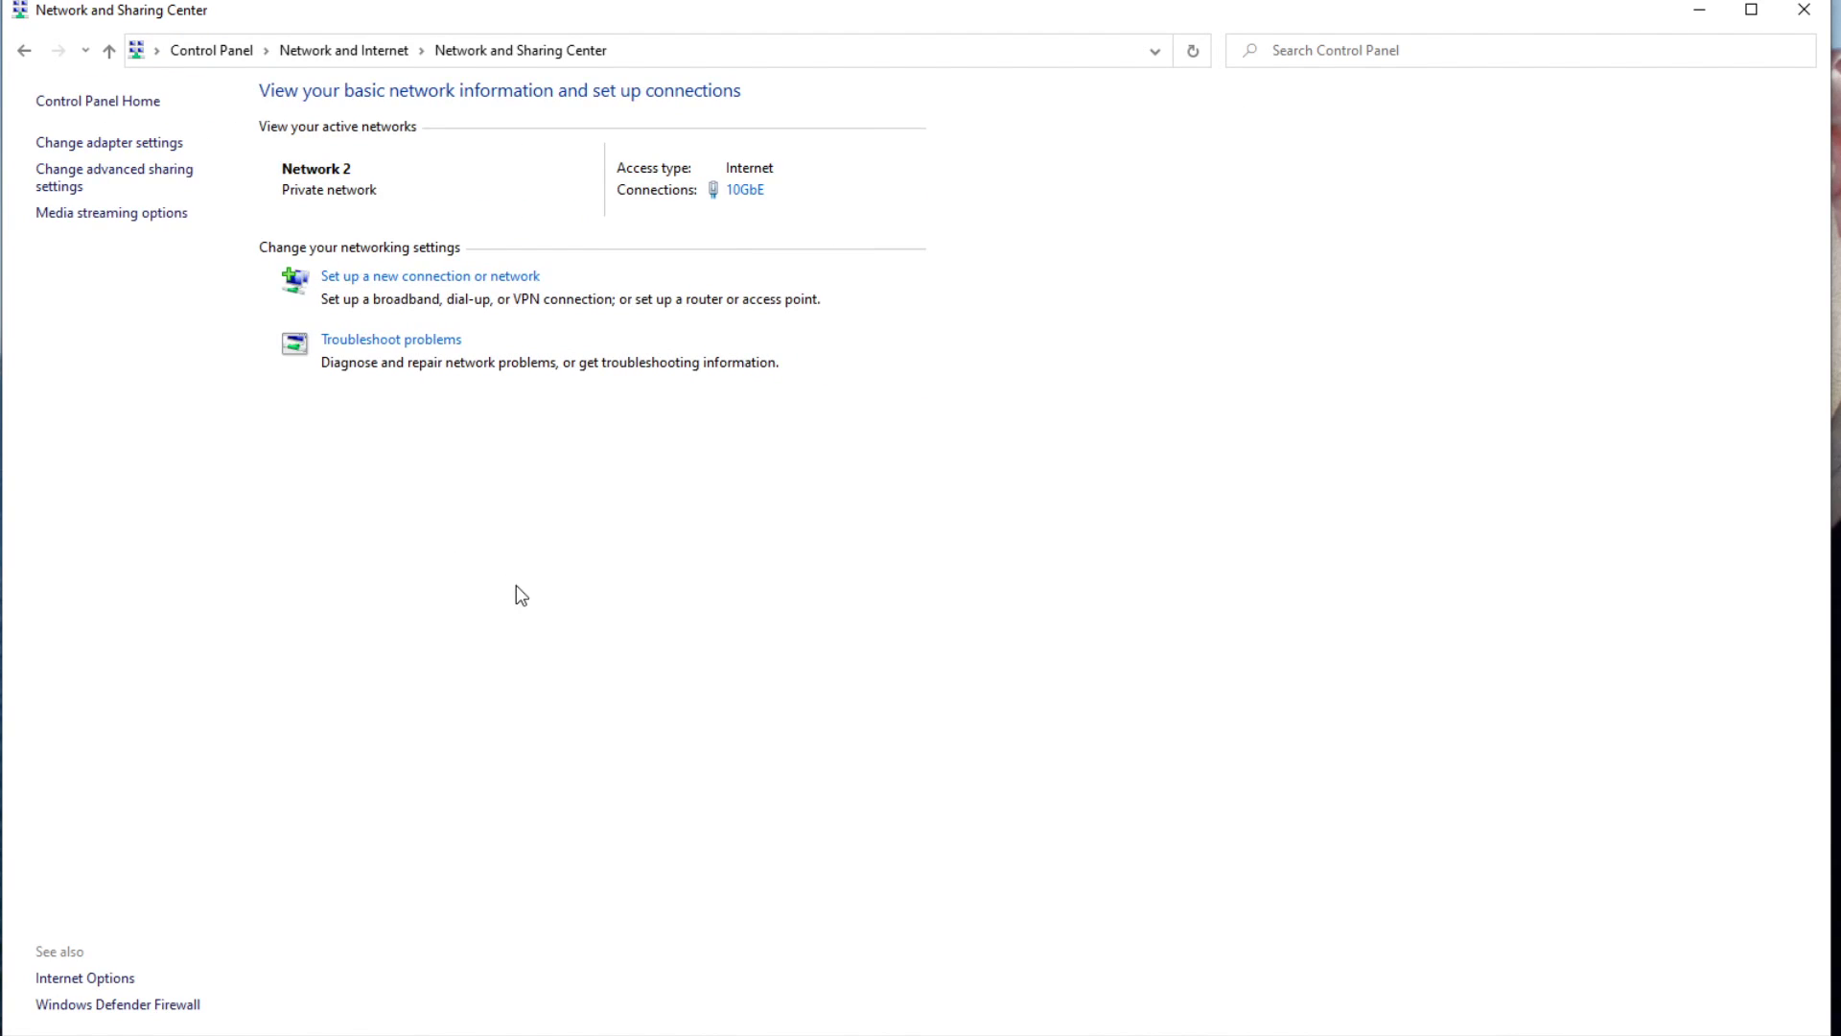
click(145, 144)
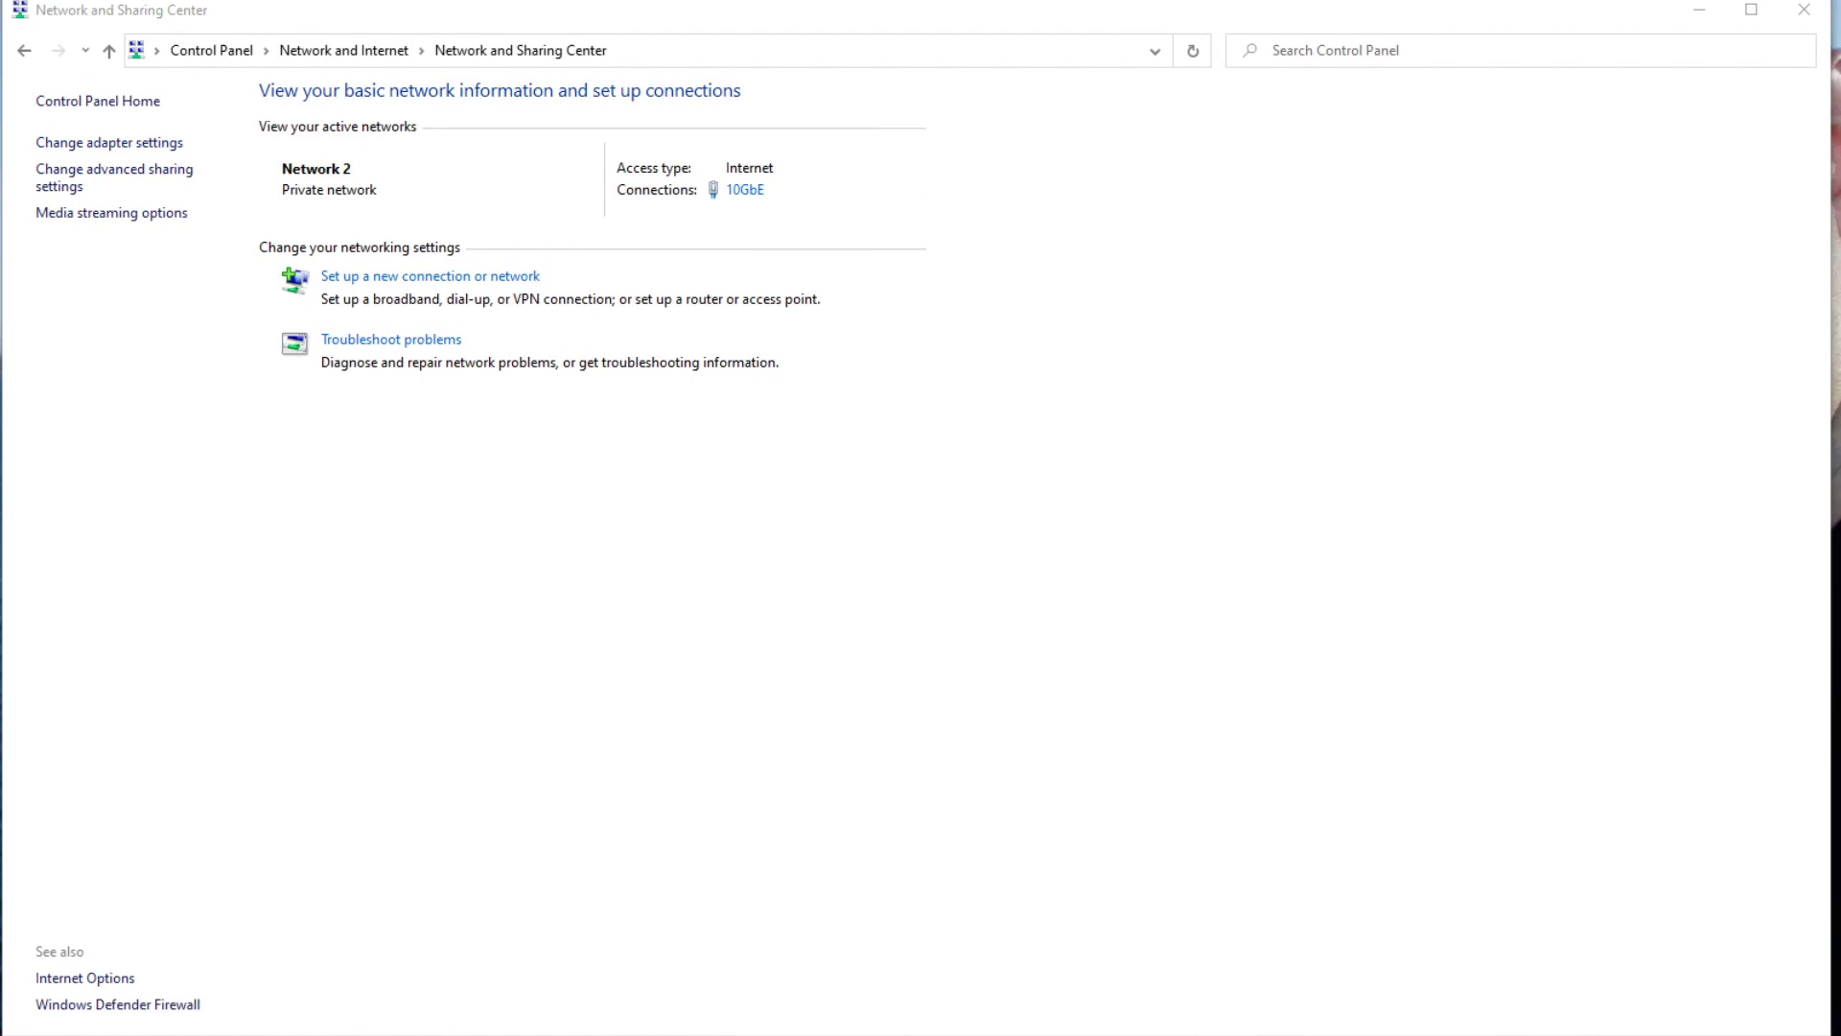
drag(794, 401, 815, 108)
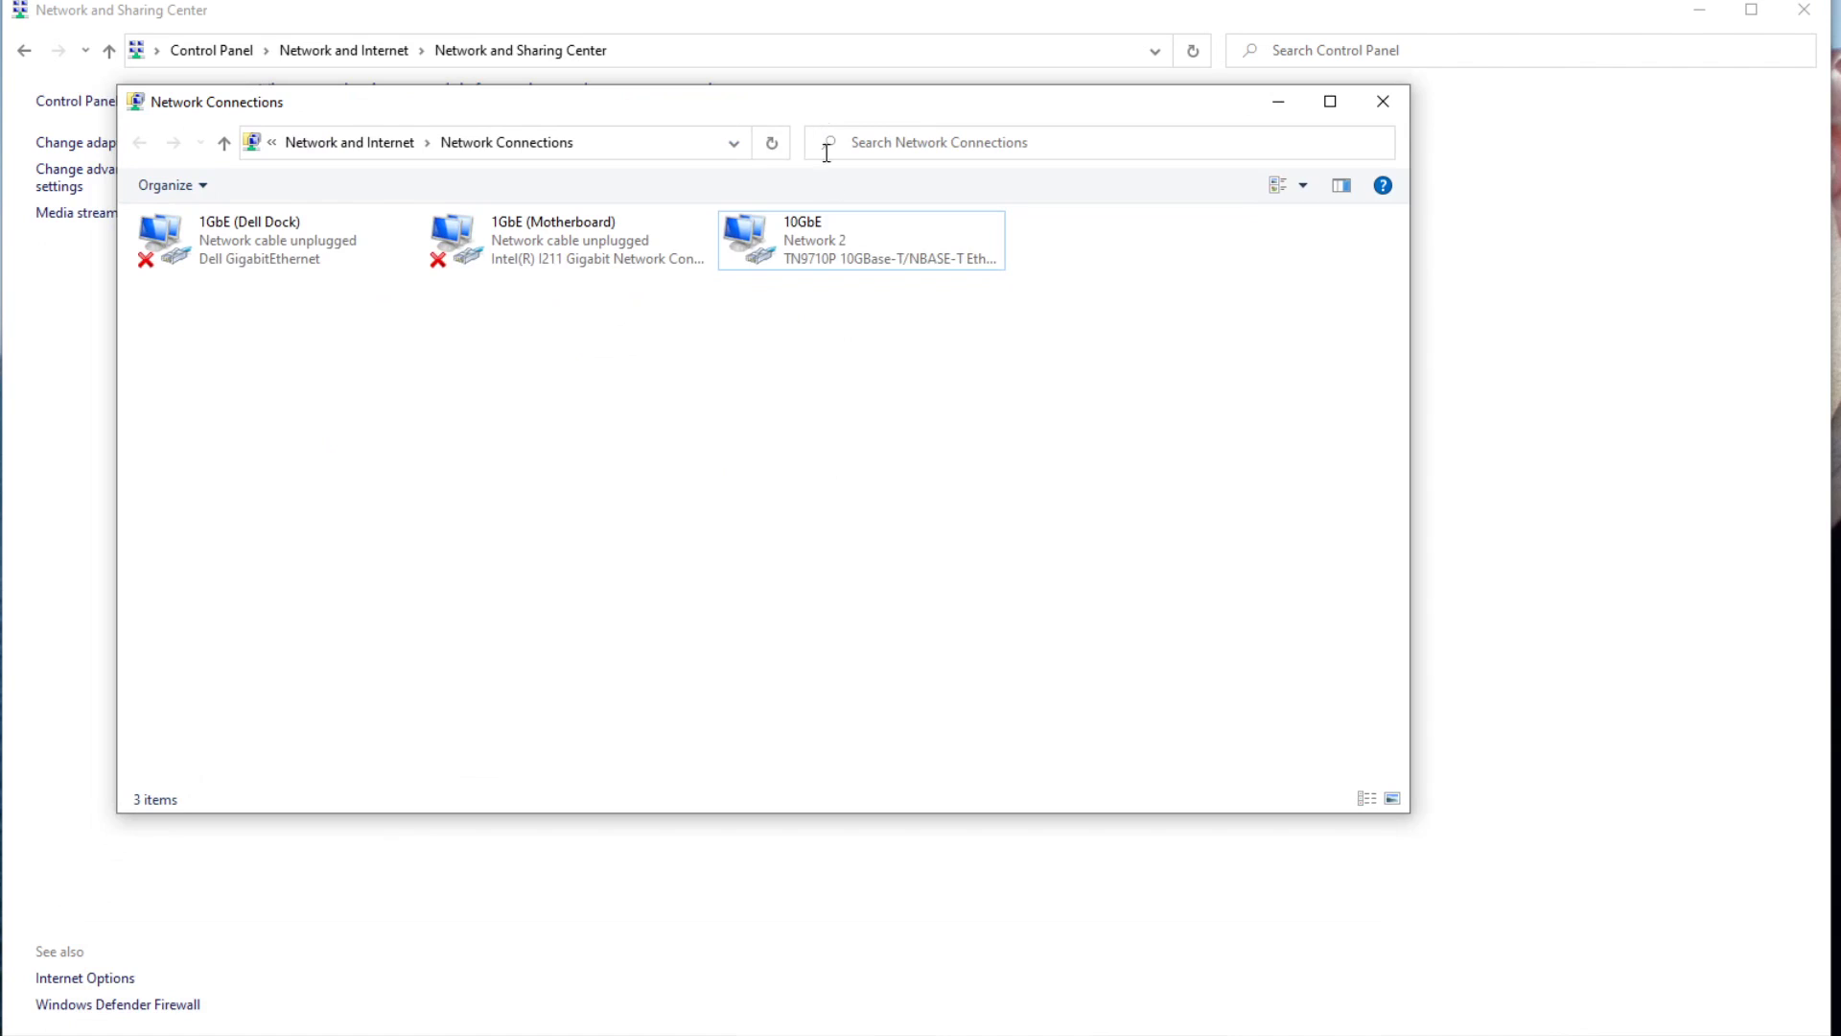
click(803, 264)
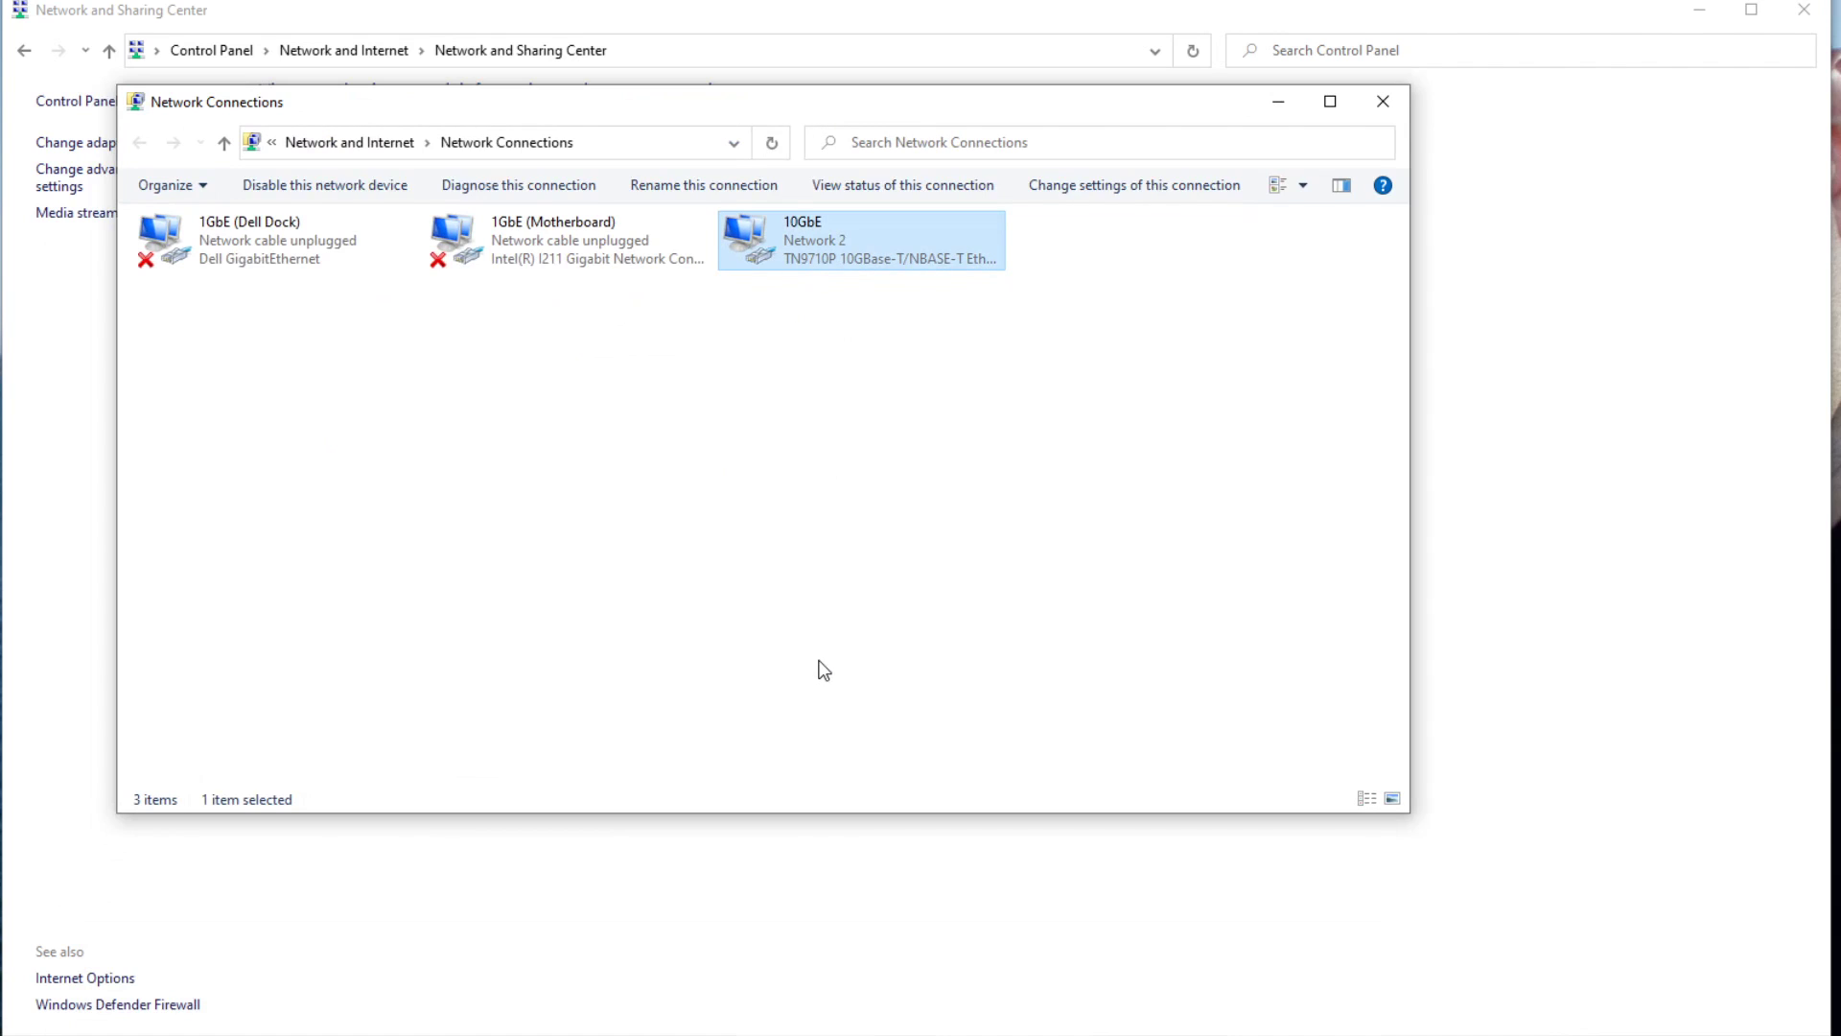
key(alt+Return)
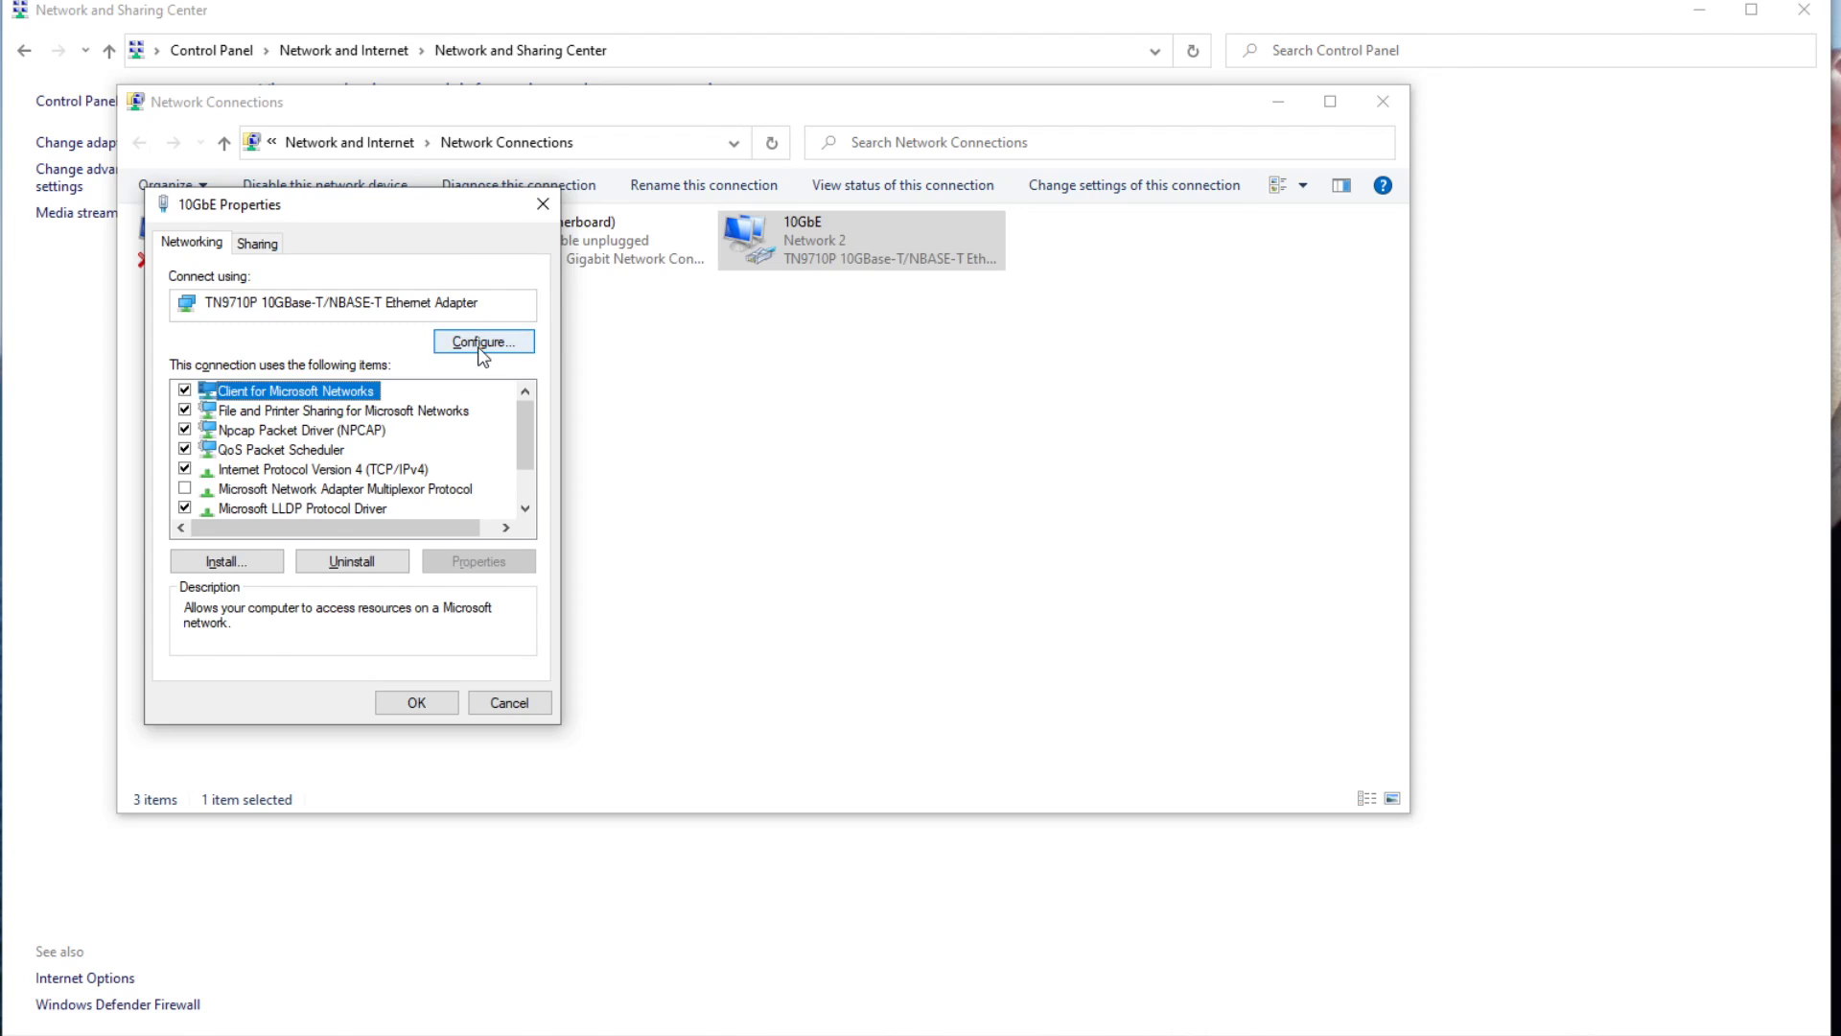
Step: Set the 10GbE adapter's advanced Jumbo Frames property to 9014 and save it
click(481, 342)
drag(387, 43, 496, 185)
click(409, 211)
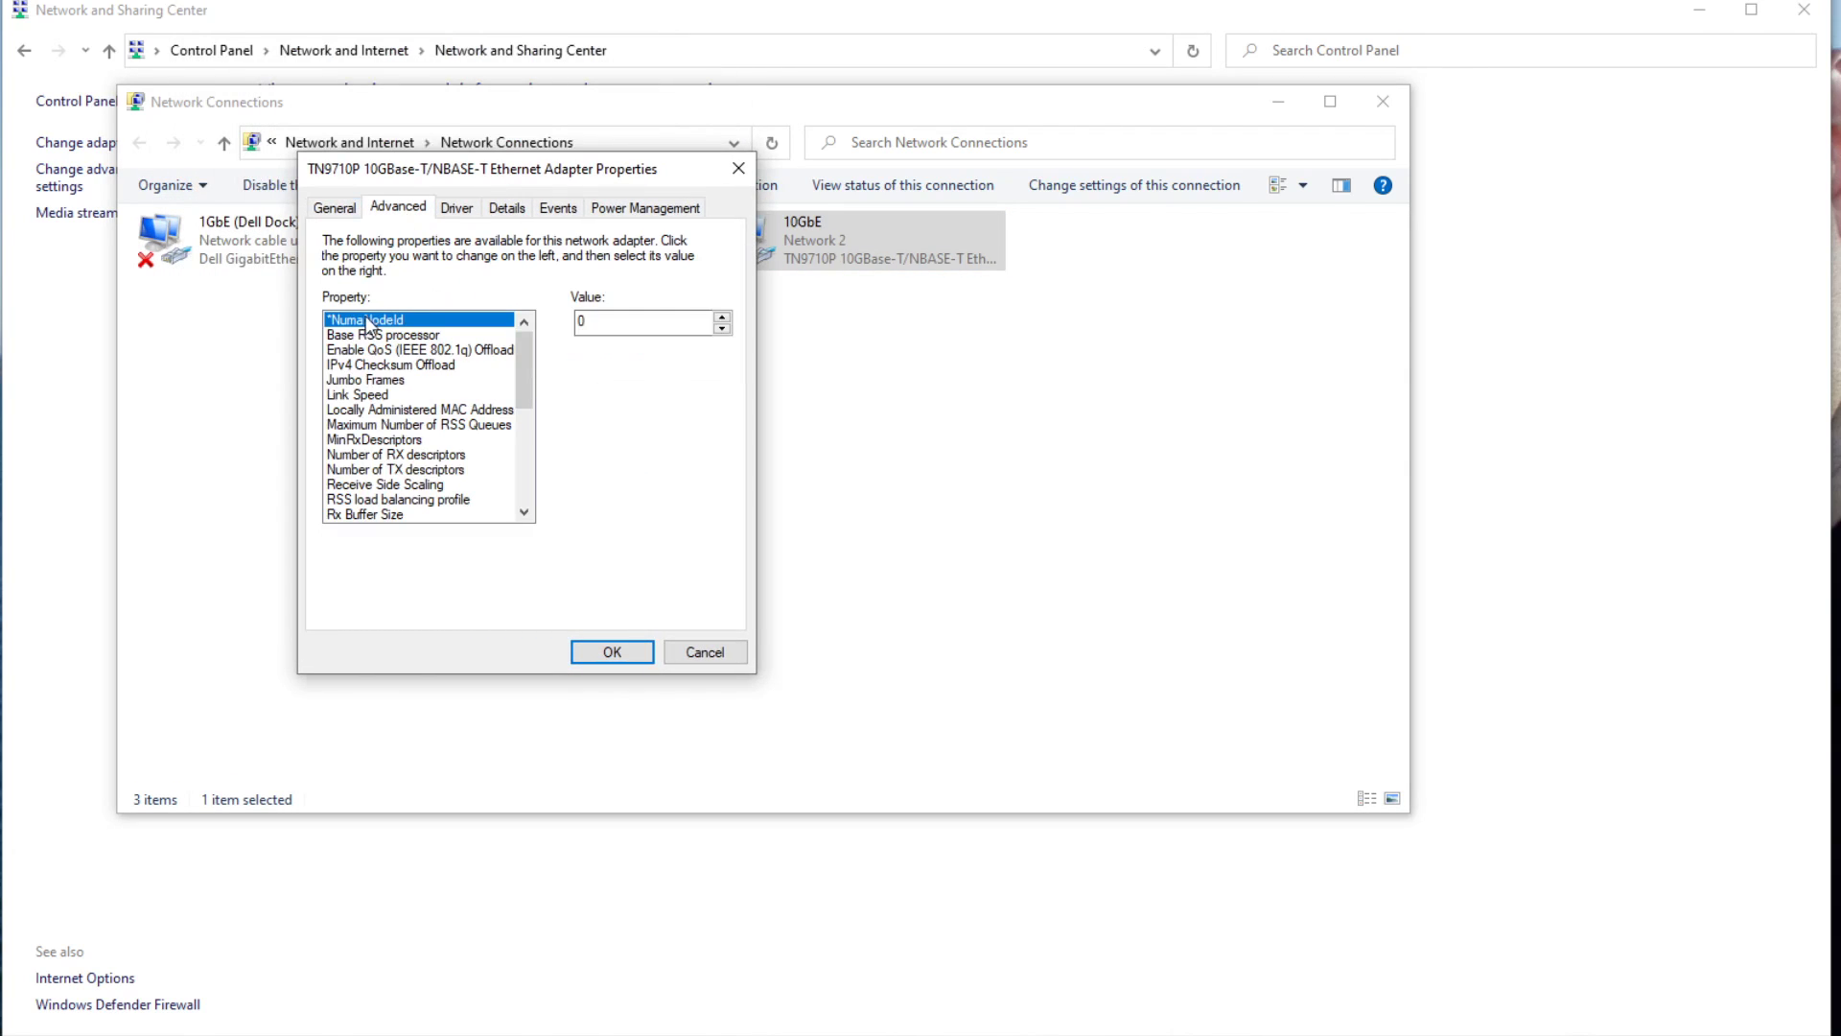
click(351, 380)
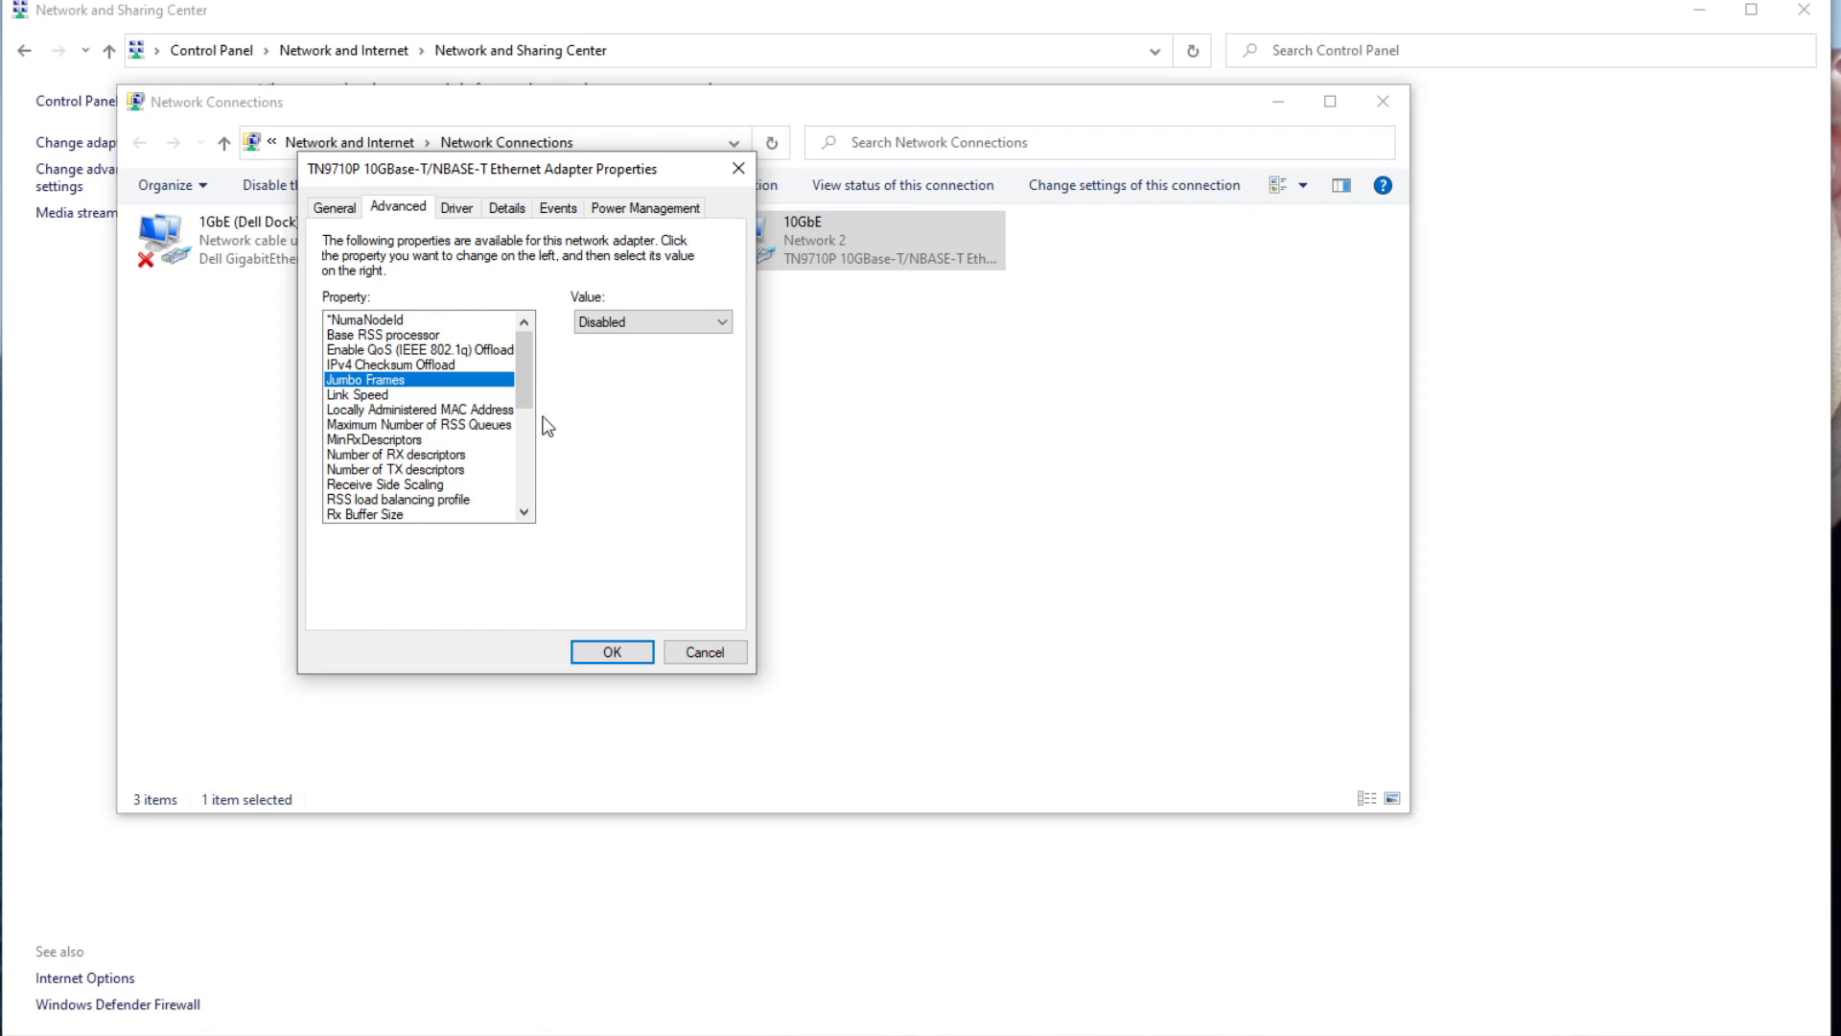
click(621, 328)
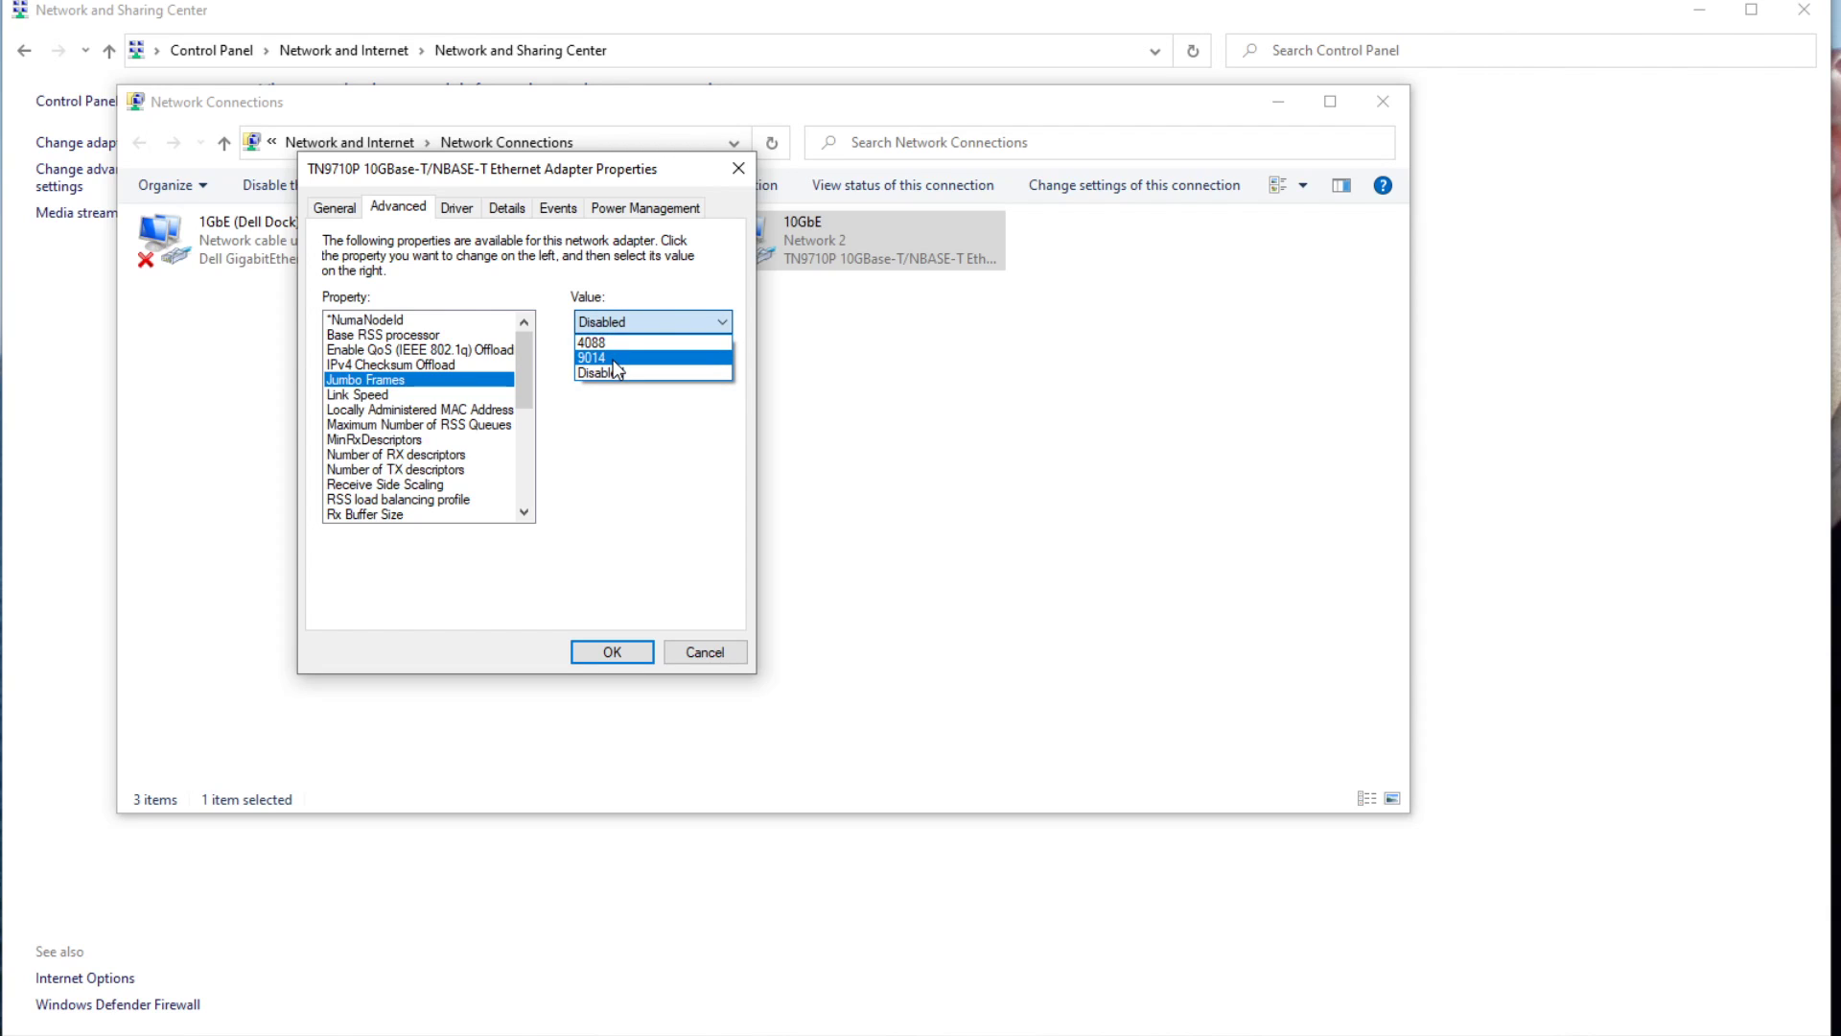
click(606, 357)
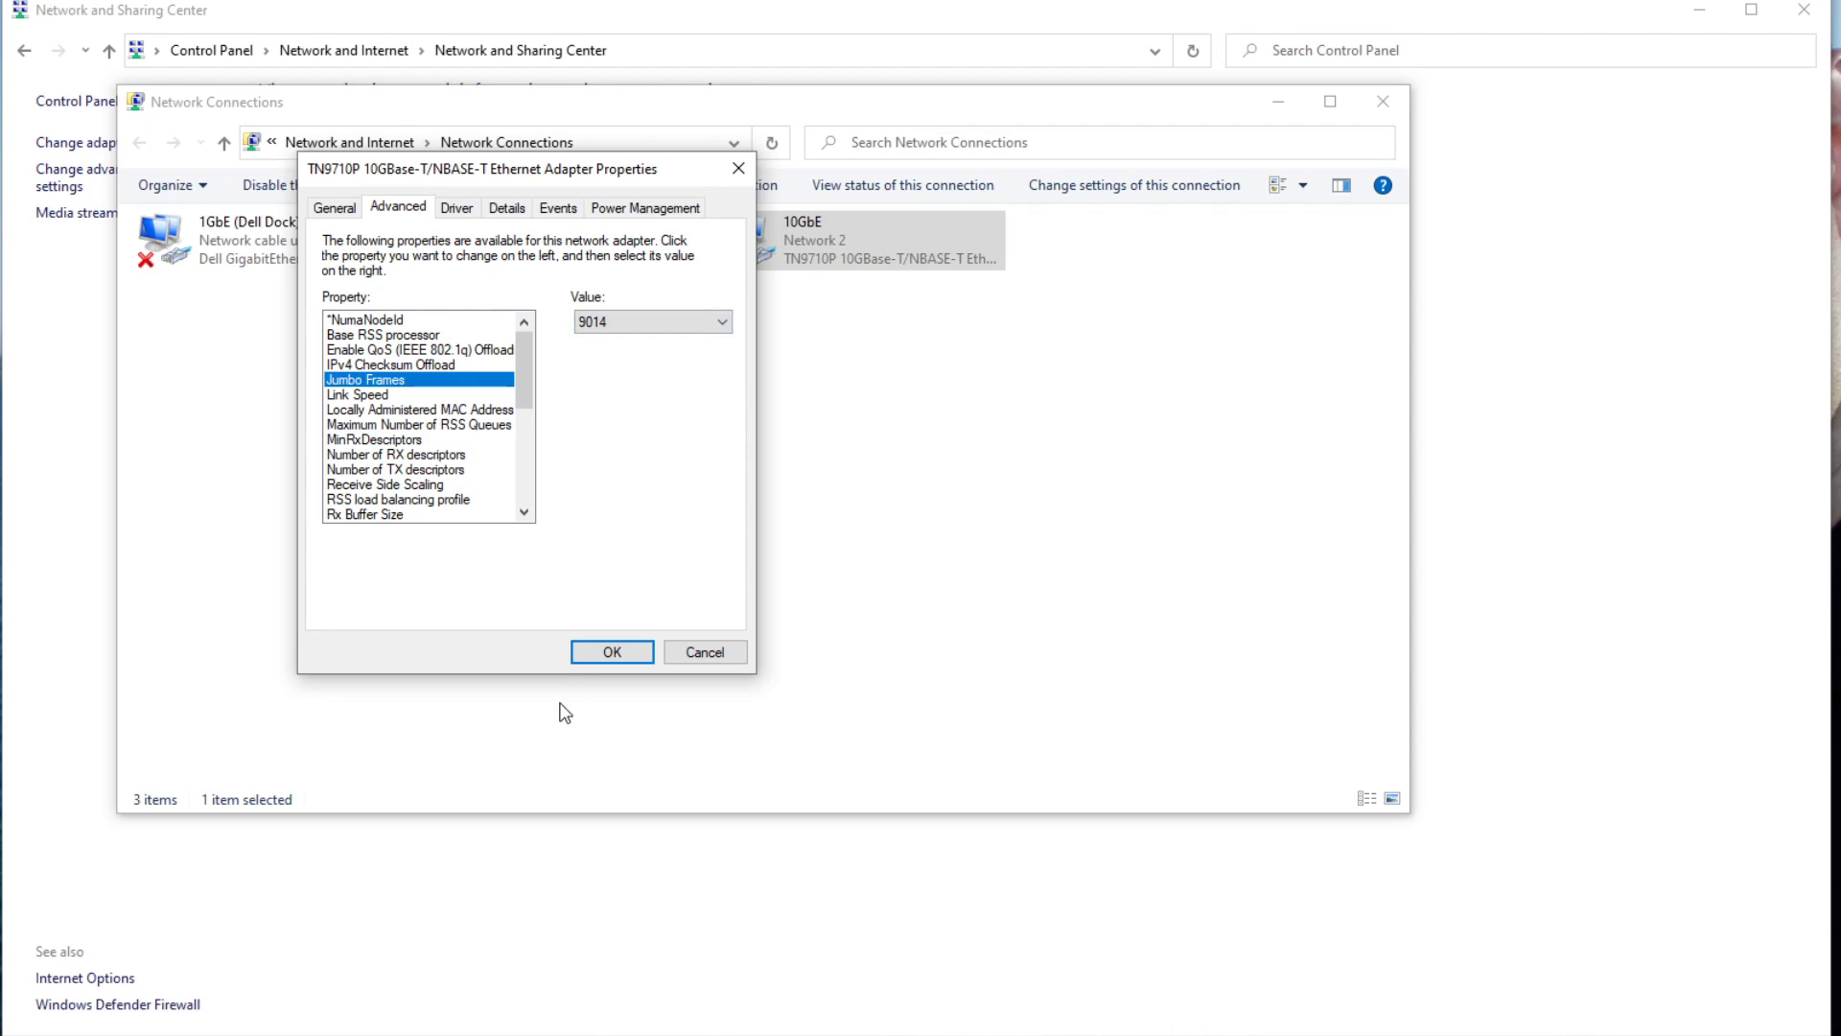
click(606, 653)
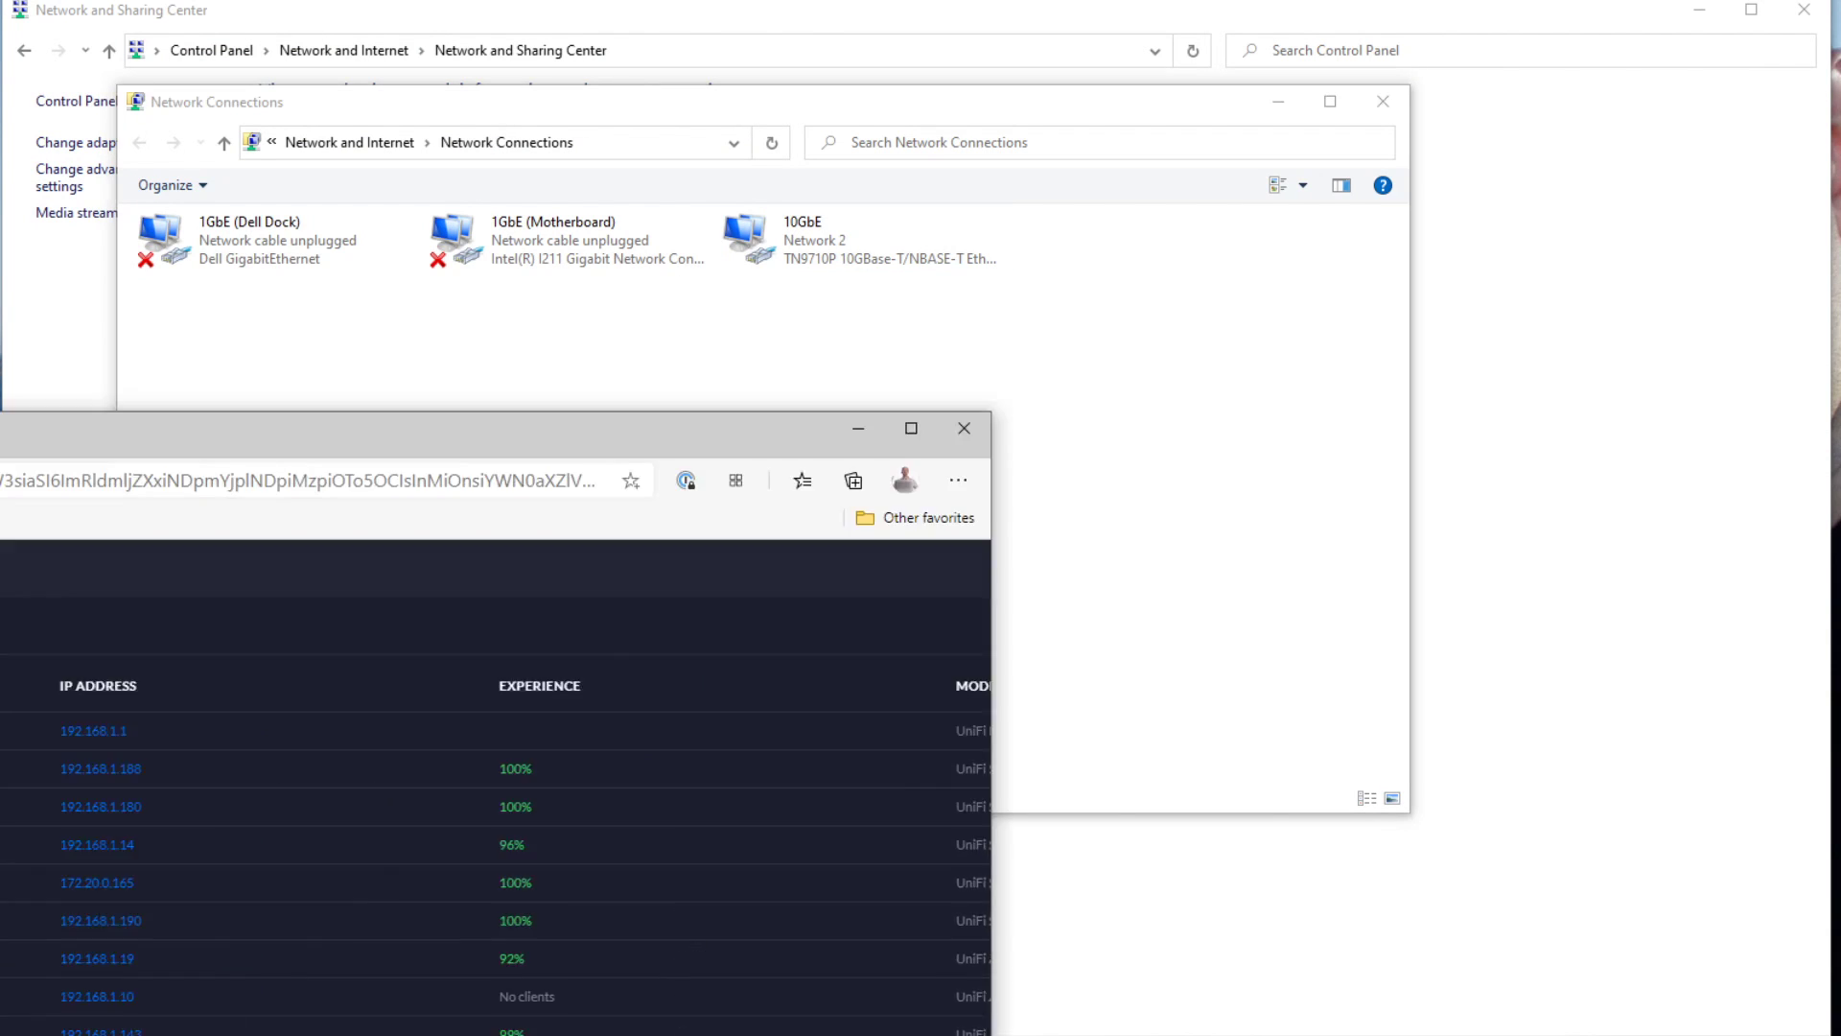
drag(0, 426, 364, 1)
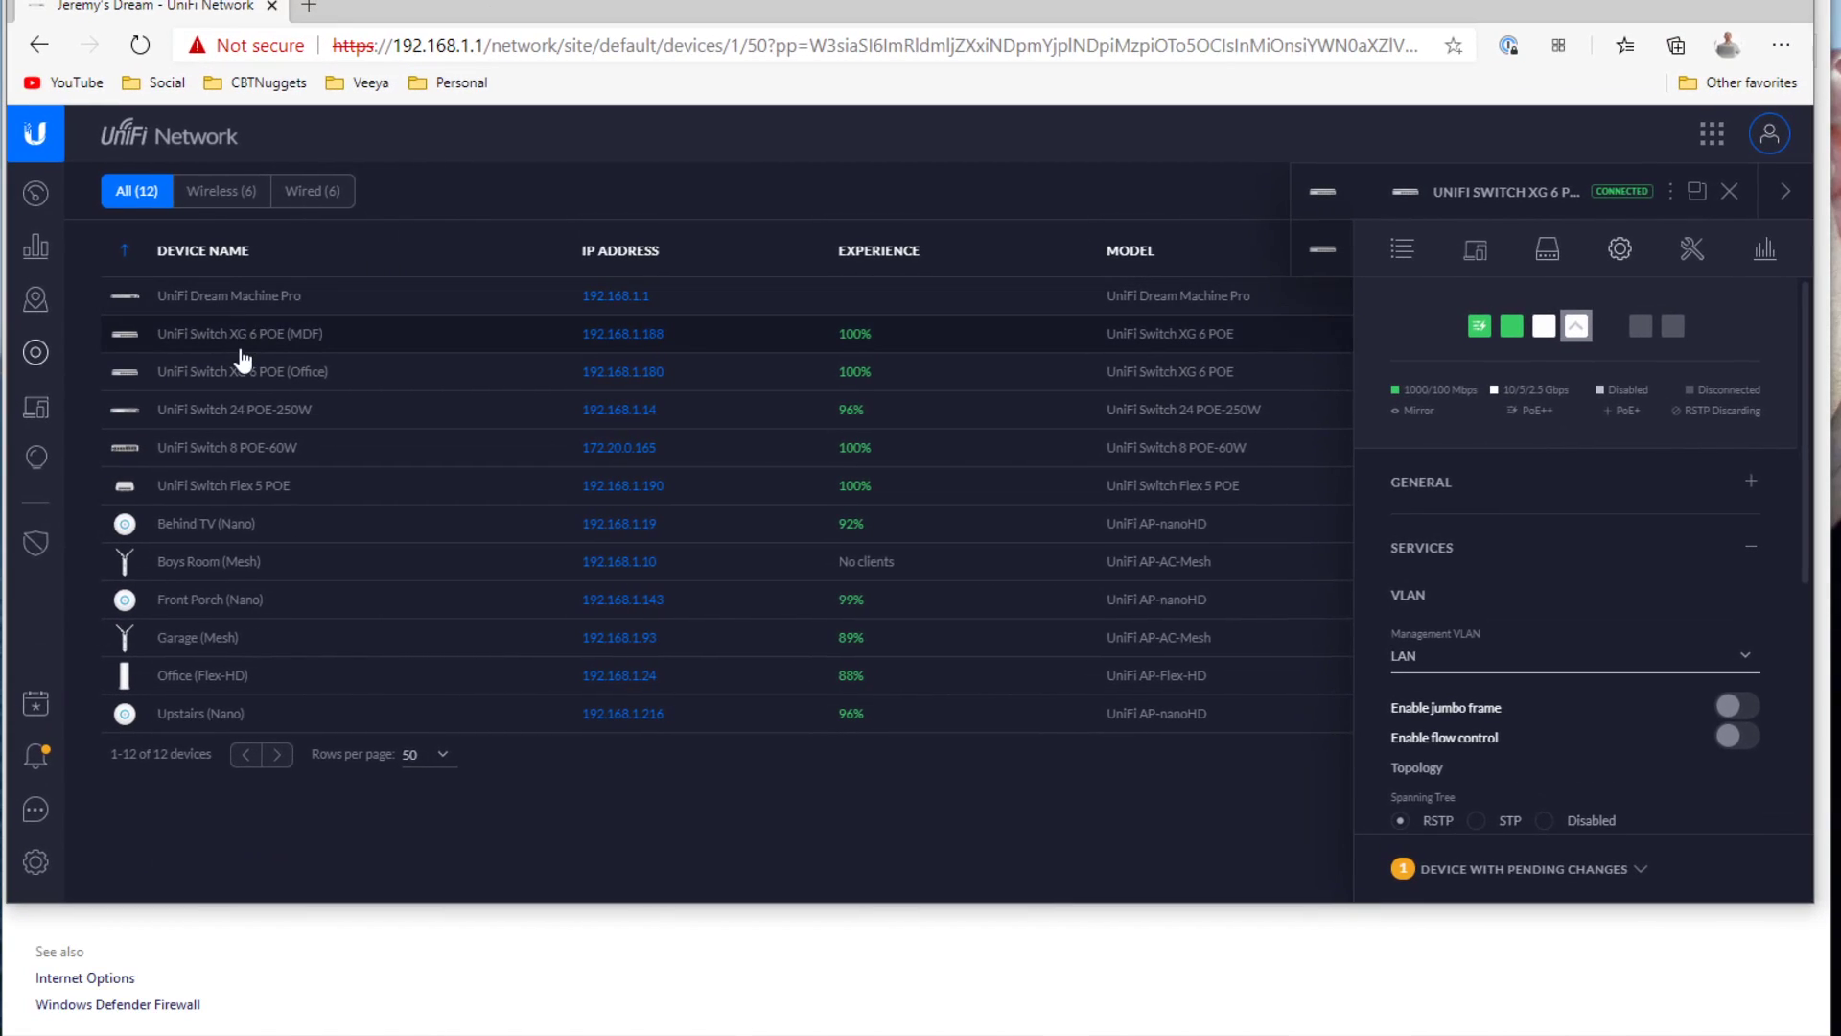
Step: Turn on Enable jumbo frame in the MDF switch's Services settings and apply the change
click(242, 364)
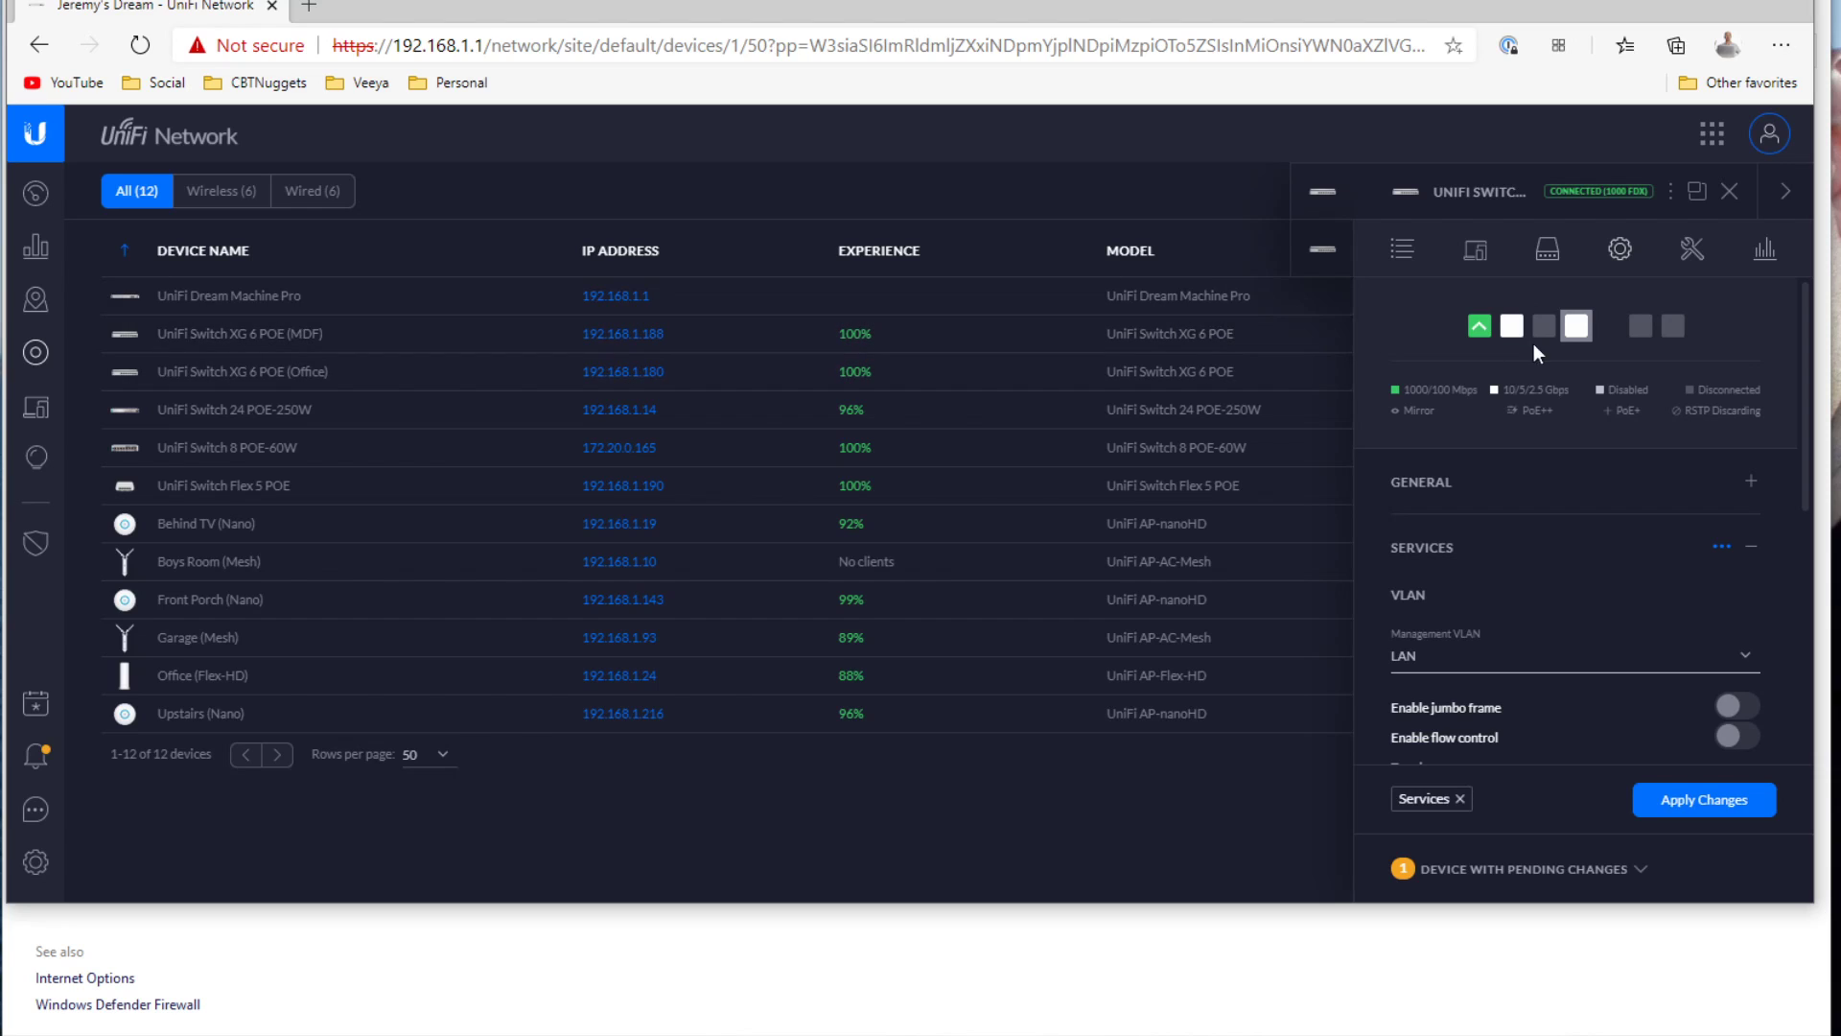
mouse_move(1576, 335)
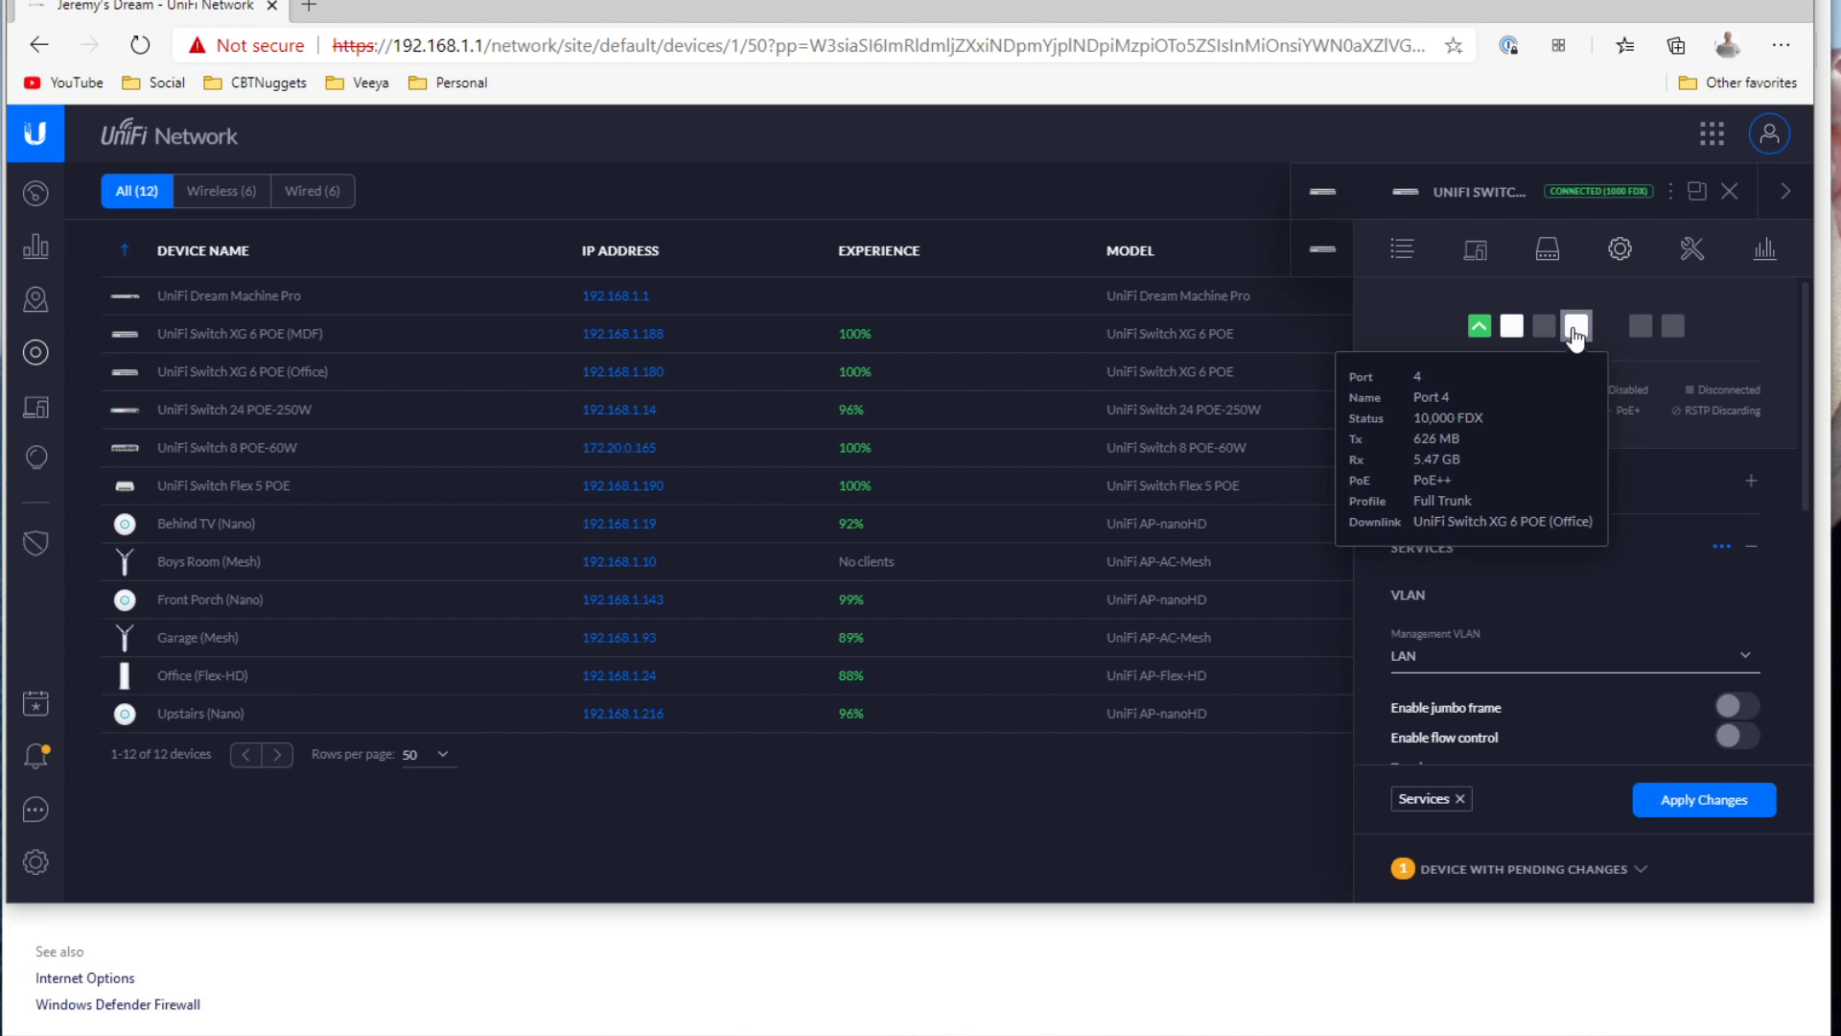
click(1576, 331)
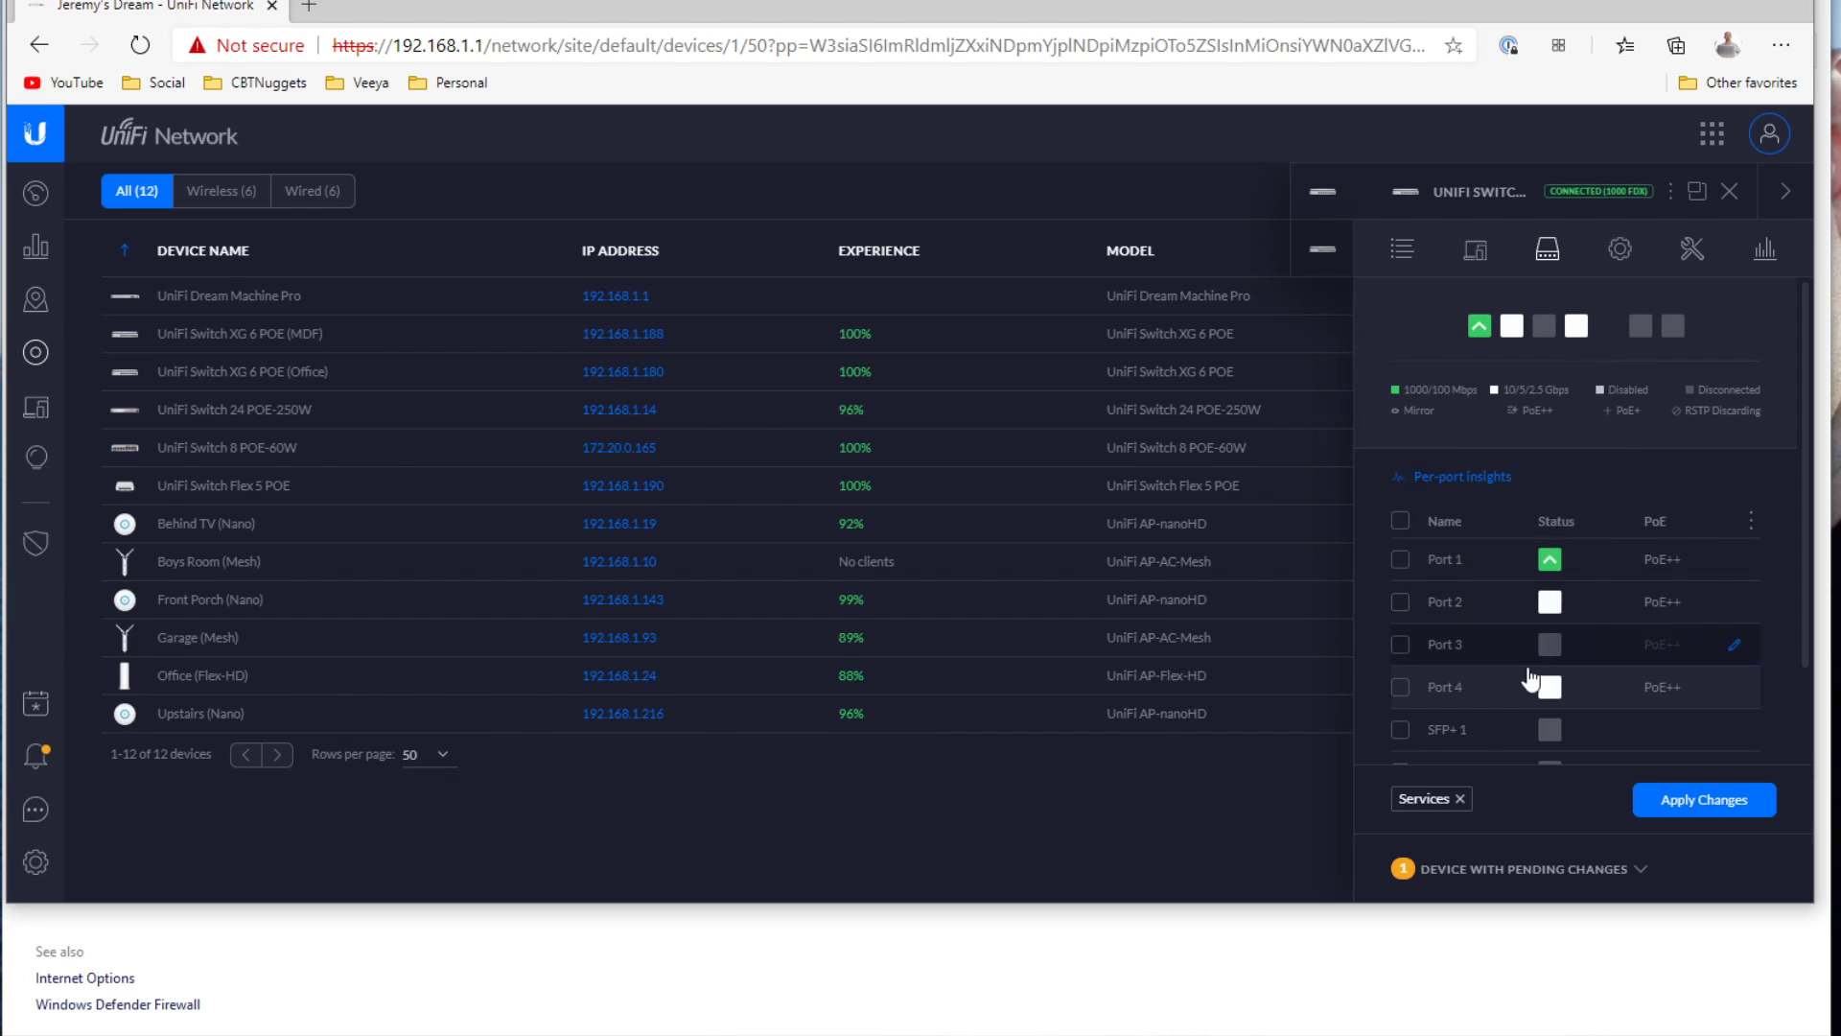
mouse_move(1550, 560)
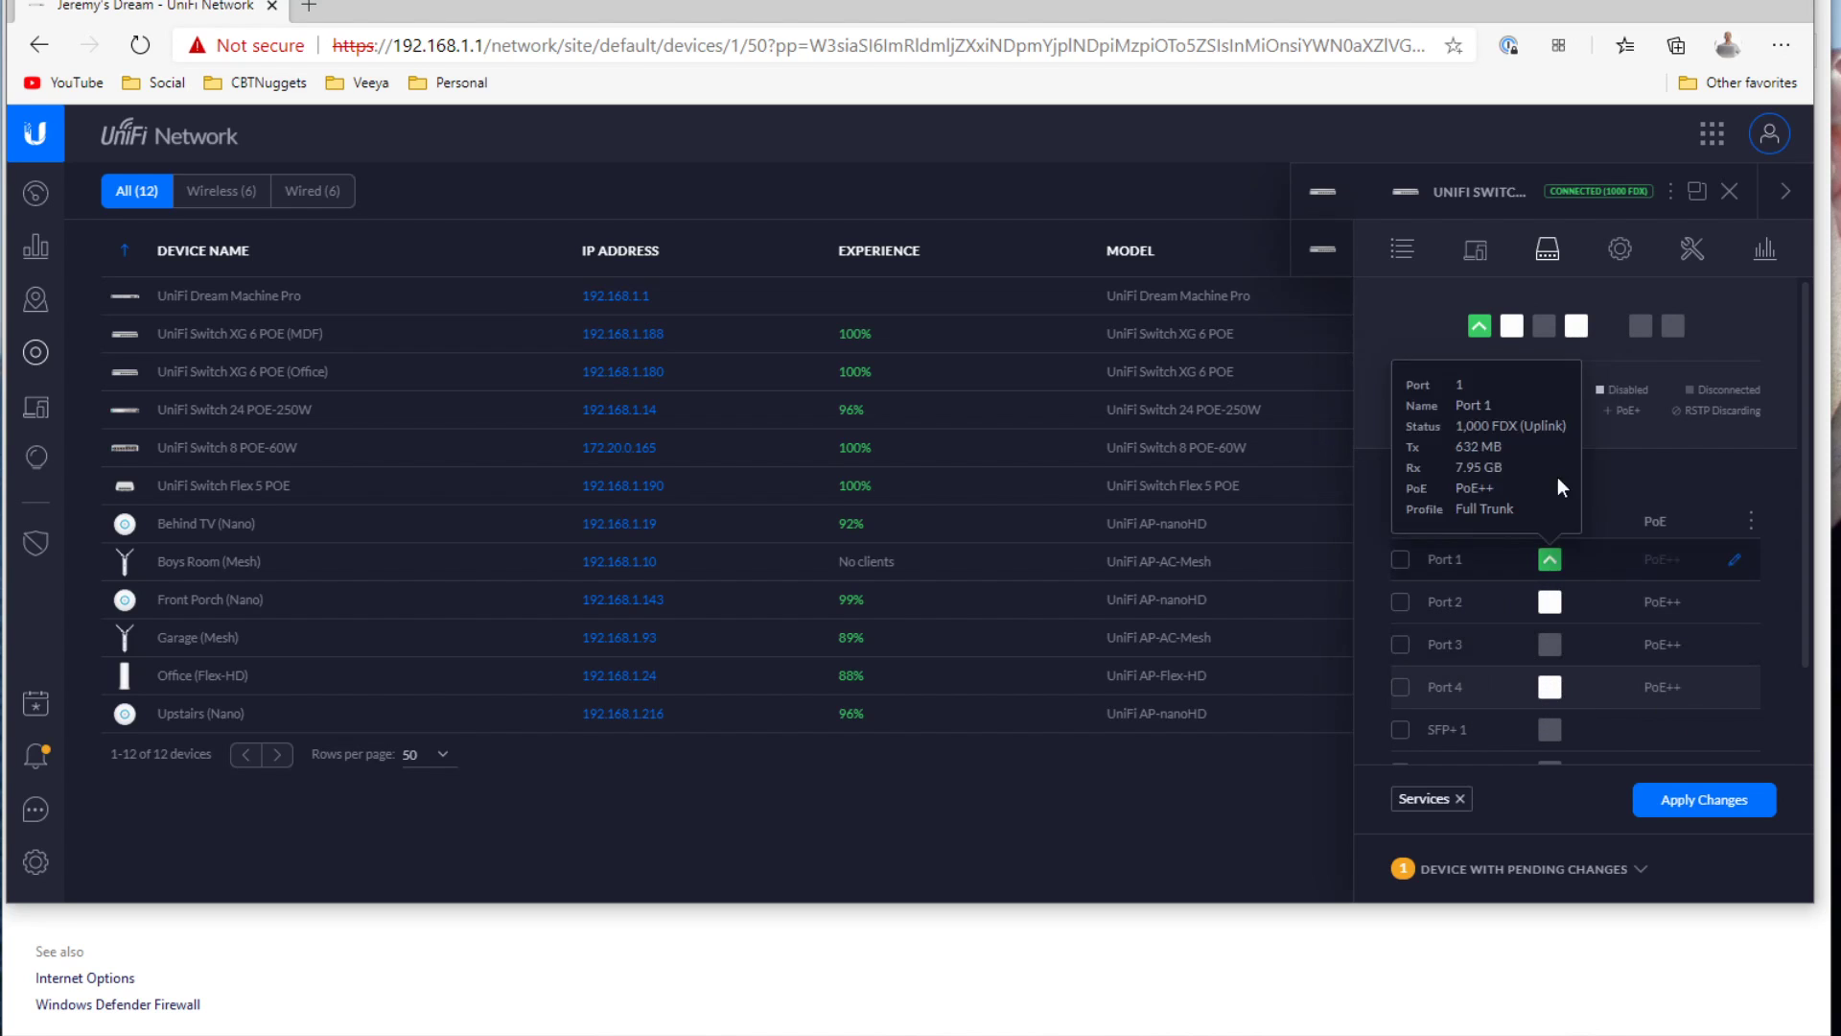
click(1611, 249)
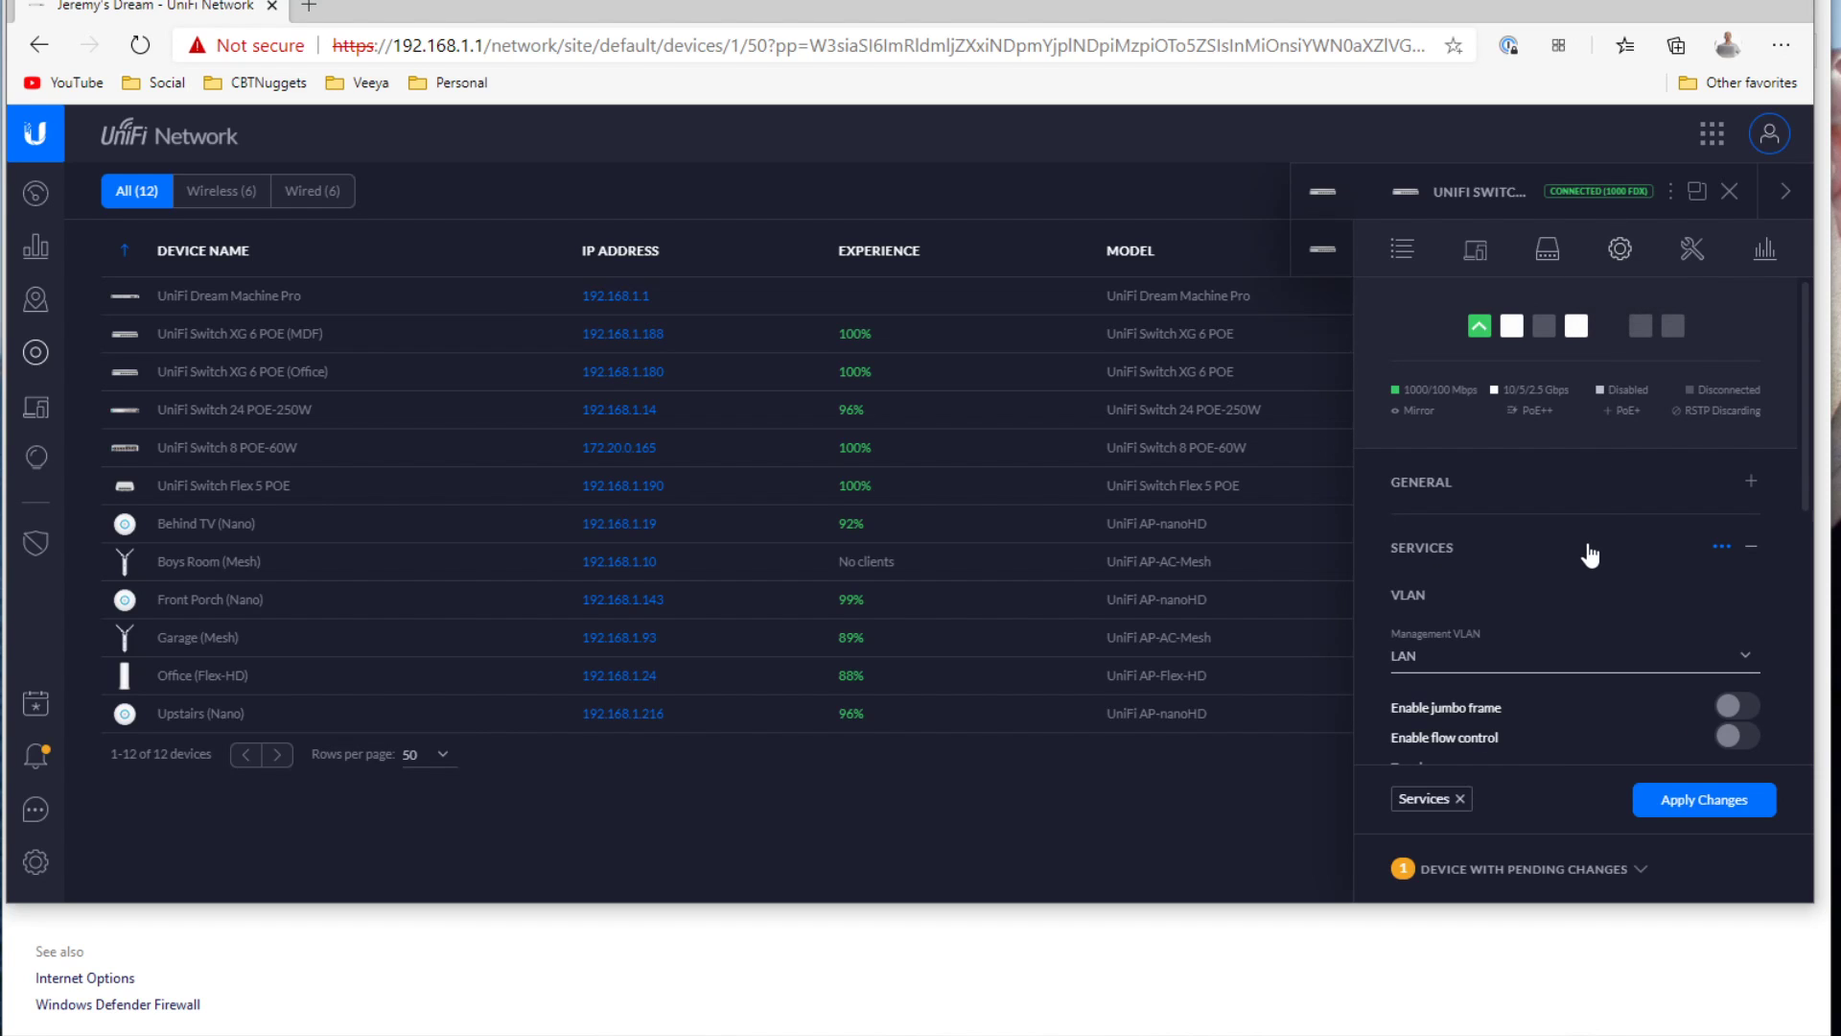
scroll(1534, 595, down, 1)
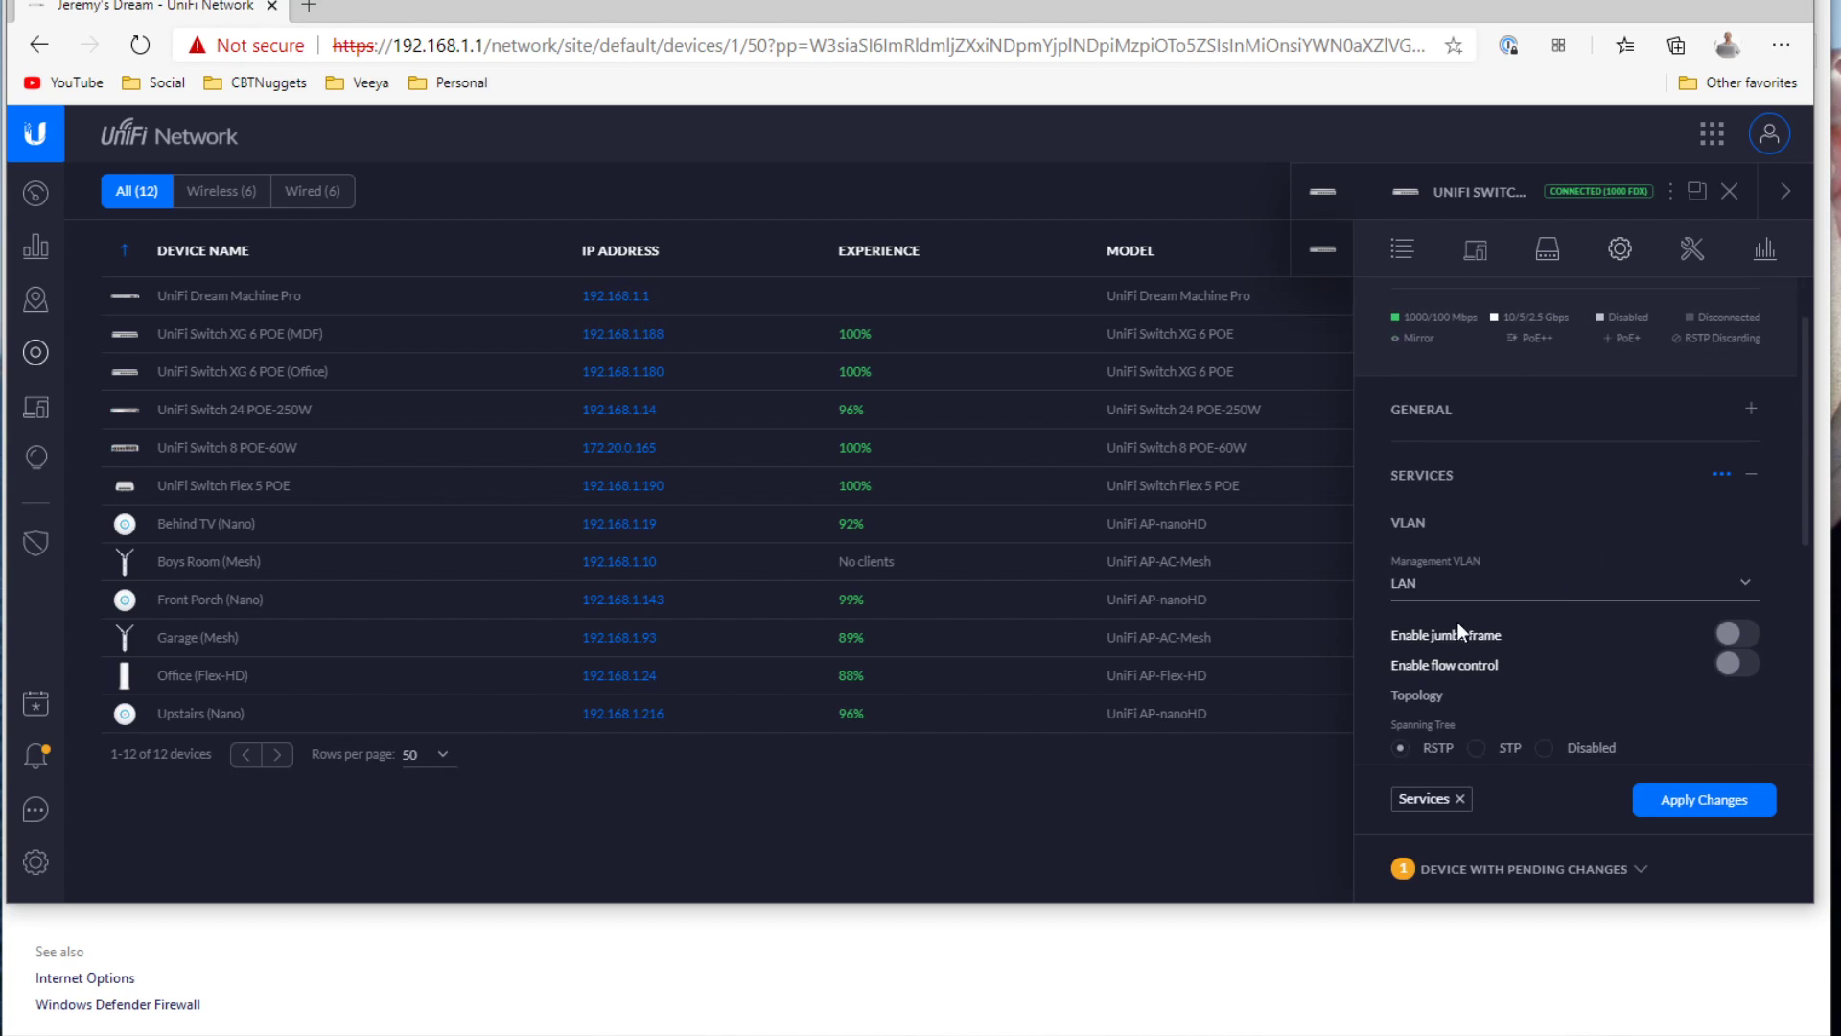
click(1742, 634)
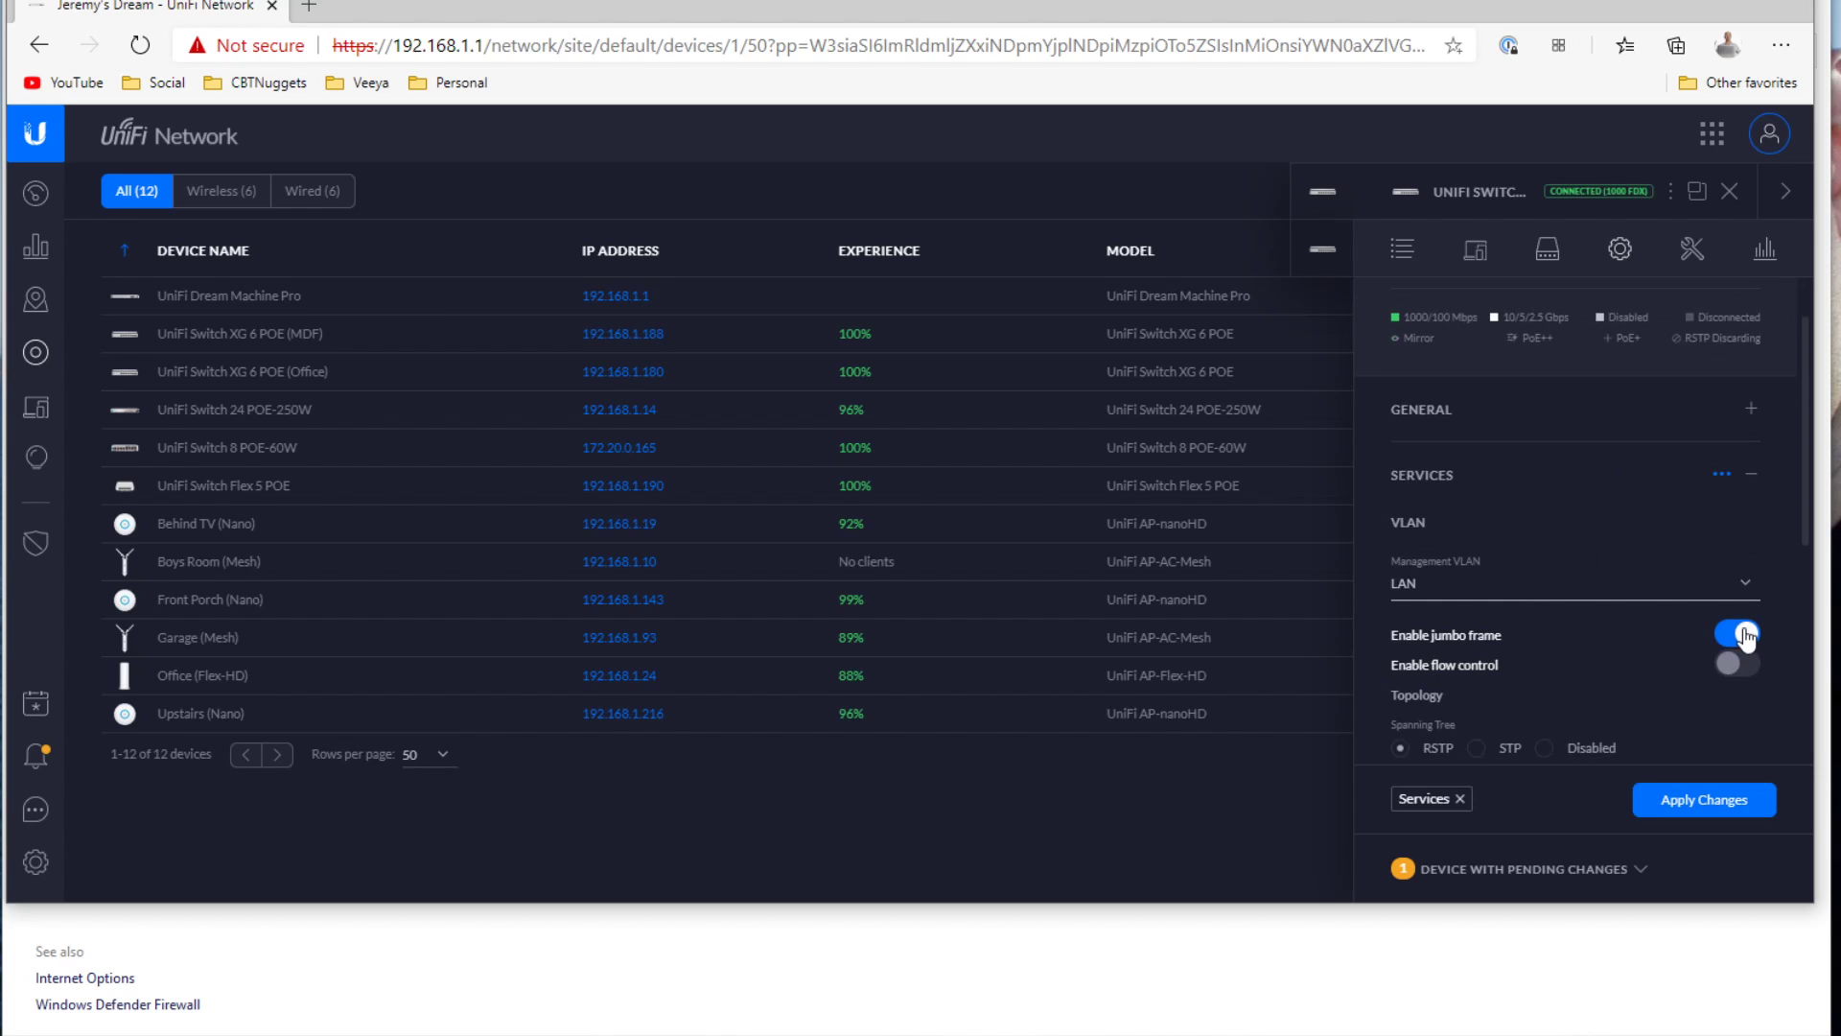
click(1716, 802)
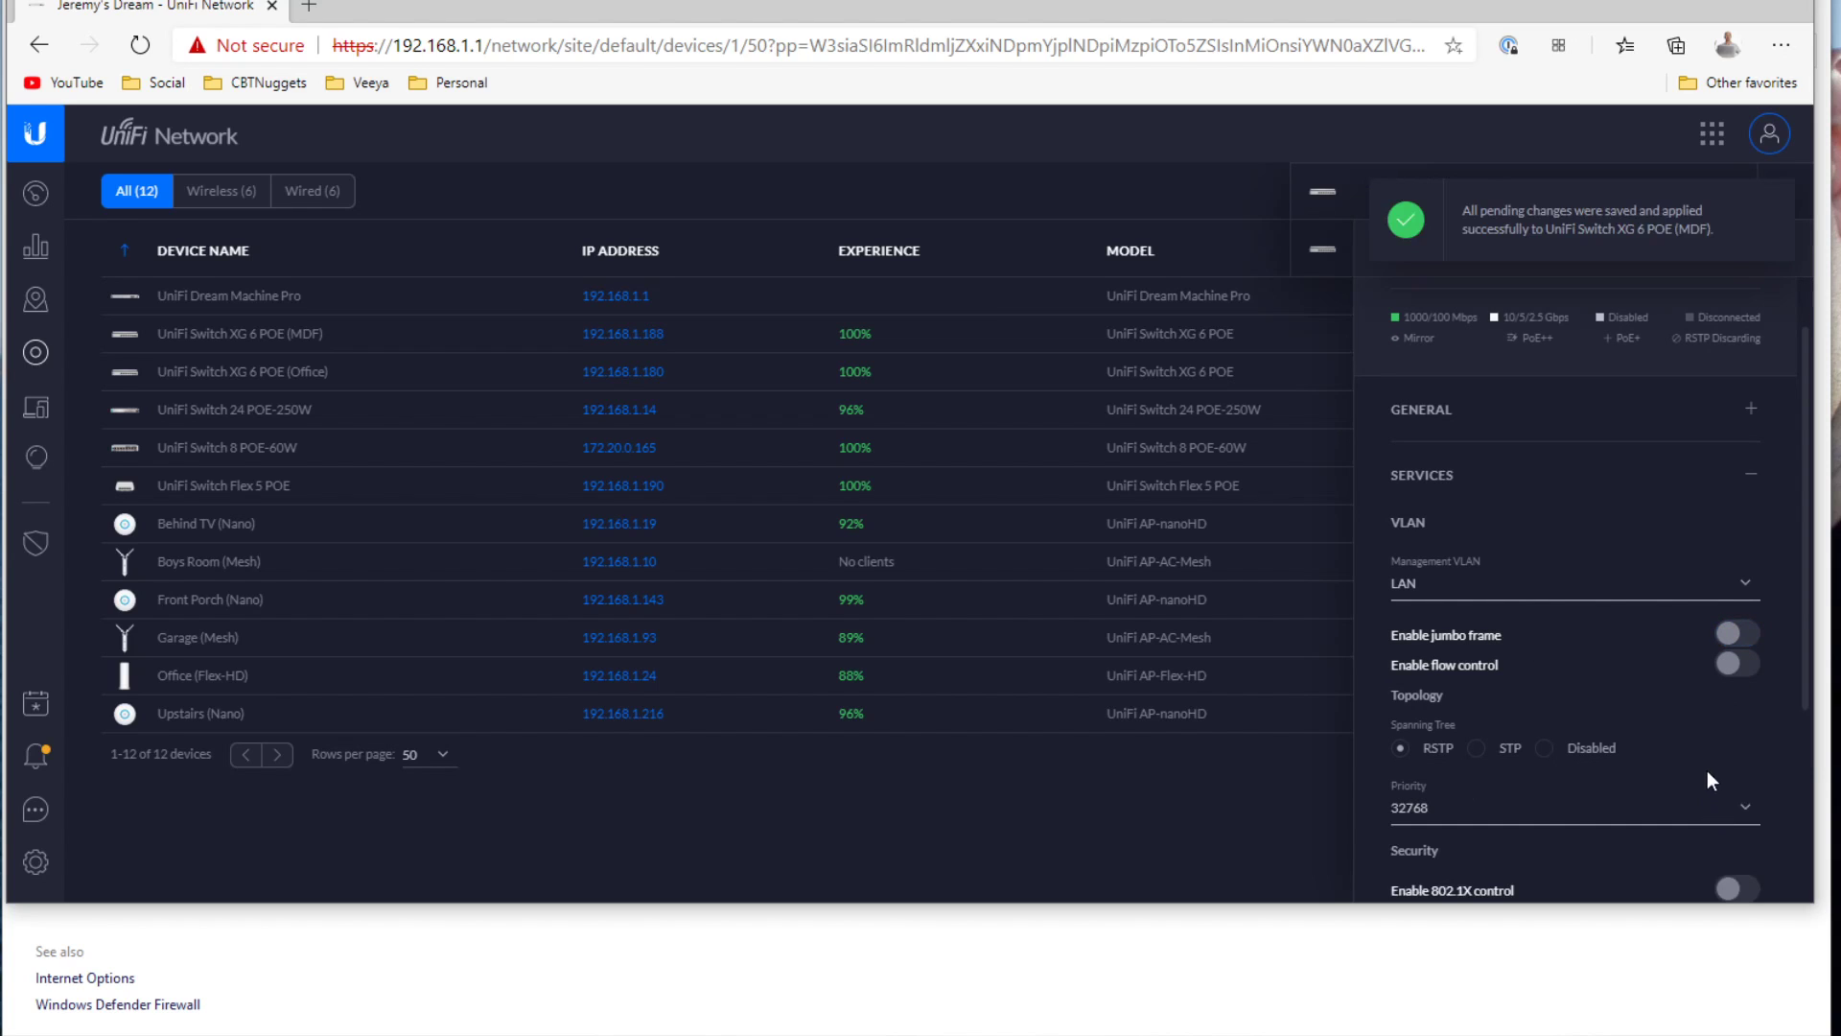
Step: Enable jumbo frame on the Office switch, queue the change and apply it
click(287, 386)
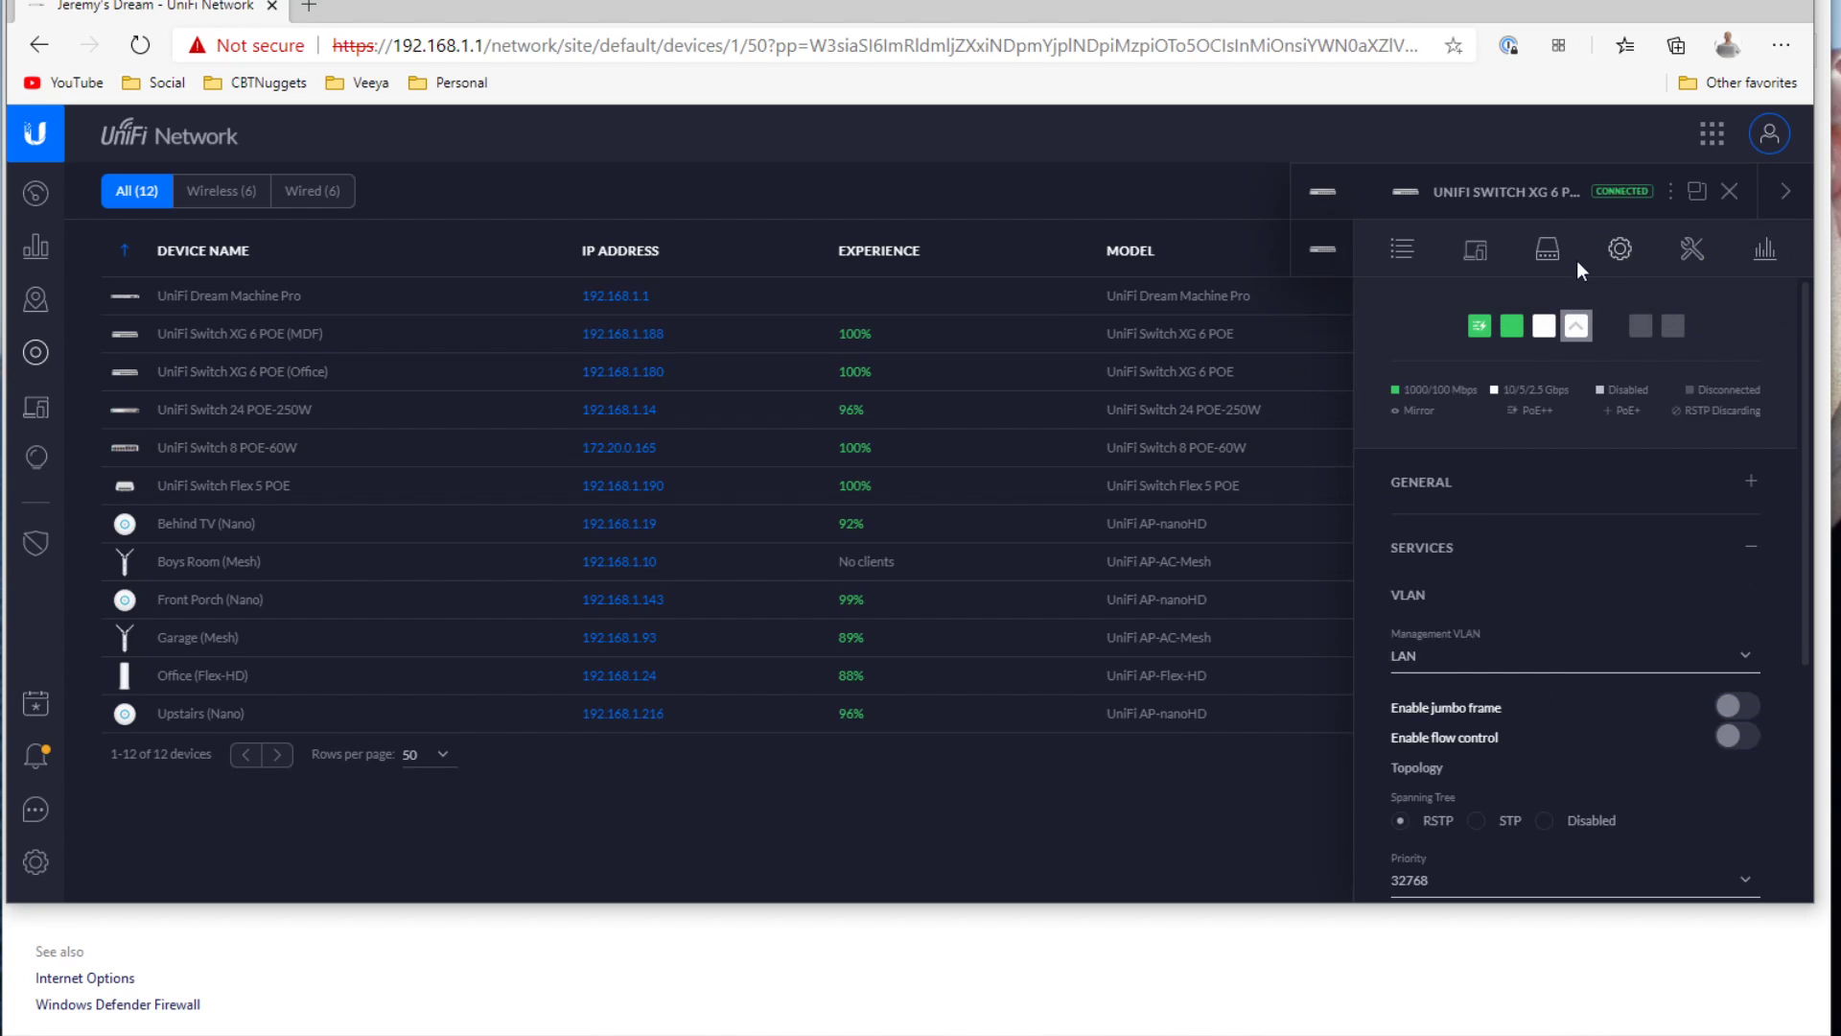
click(1739, 712)
scroll(1651, 681, down, 4)
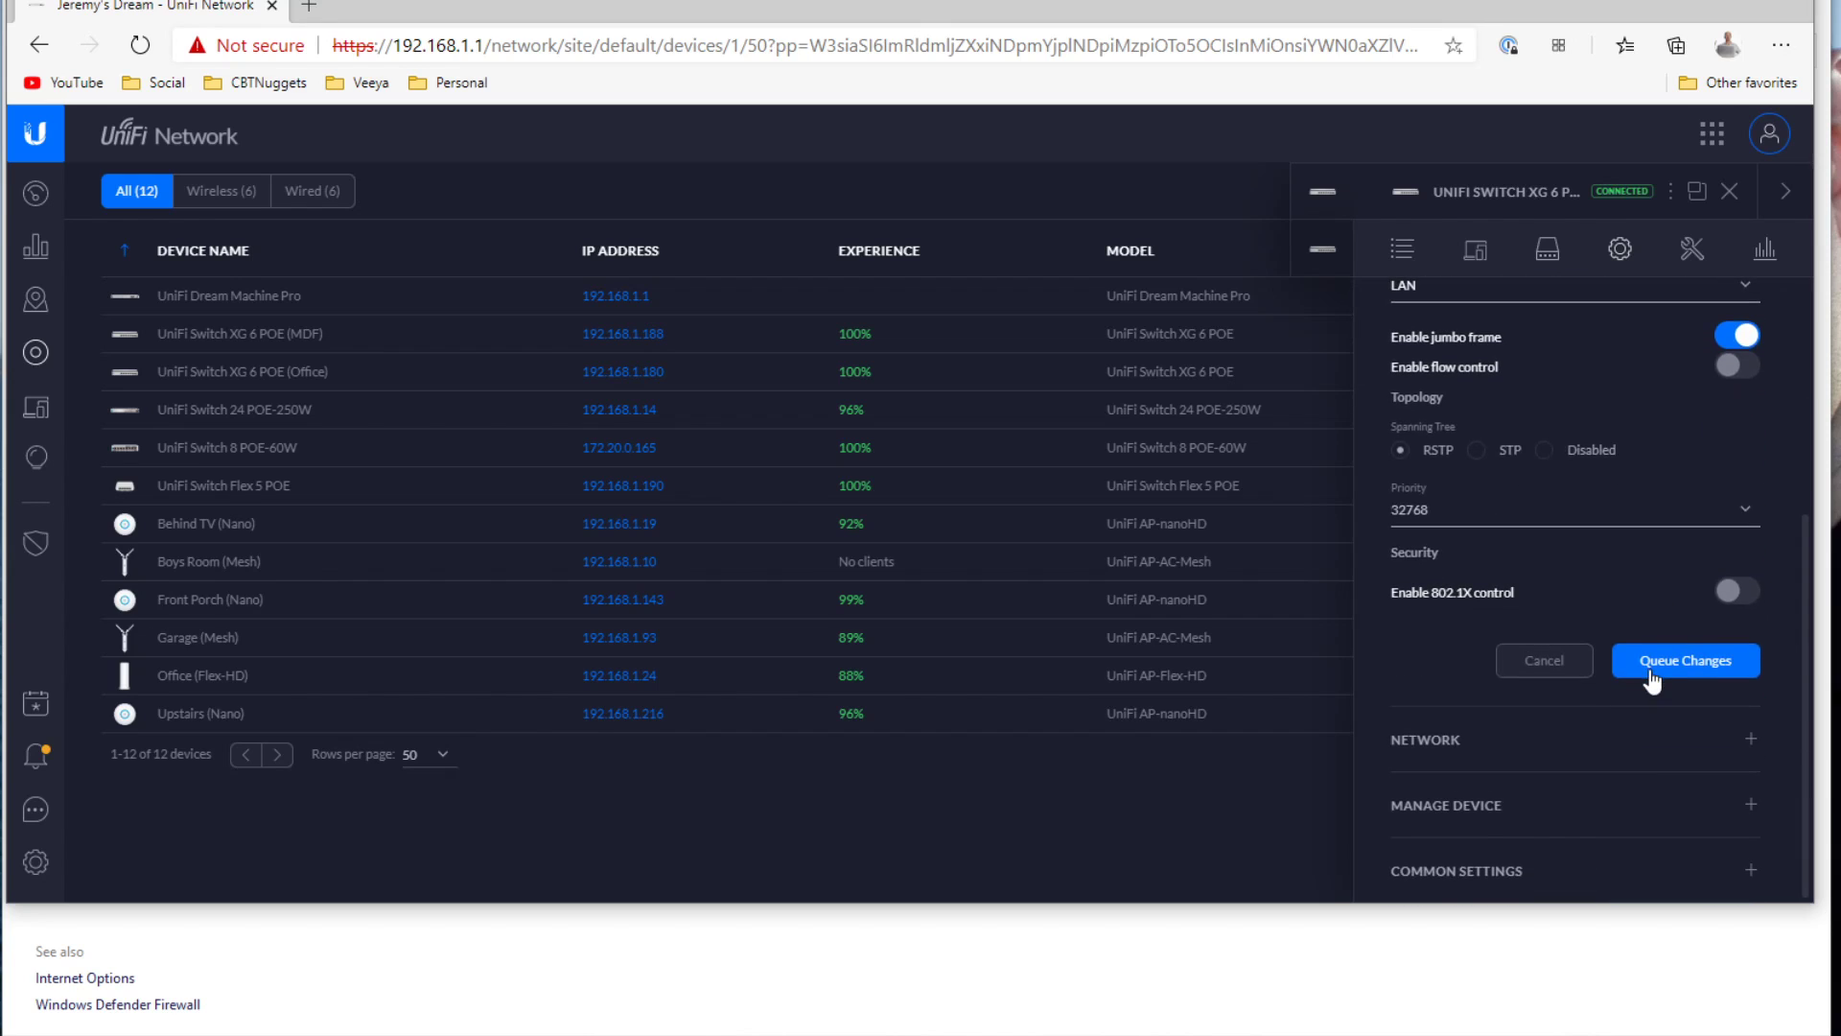
click(1676, 660)
click(1705, 805)
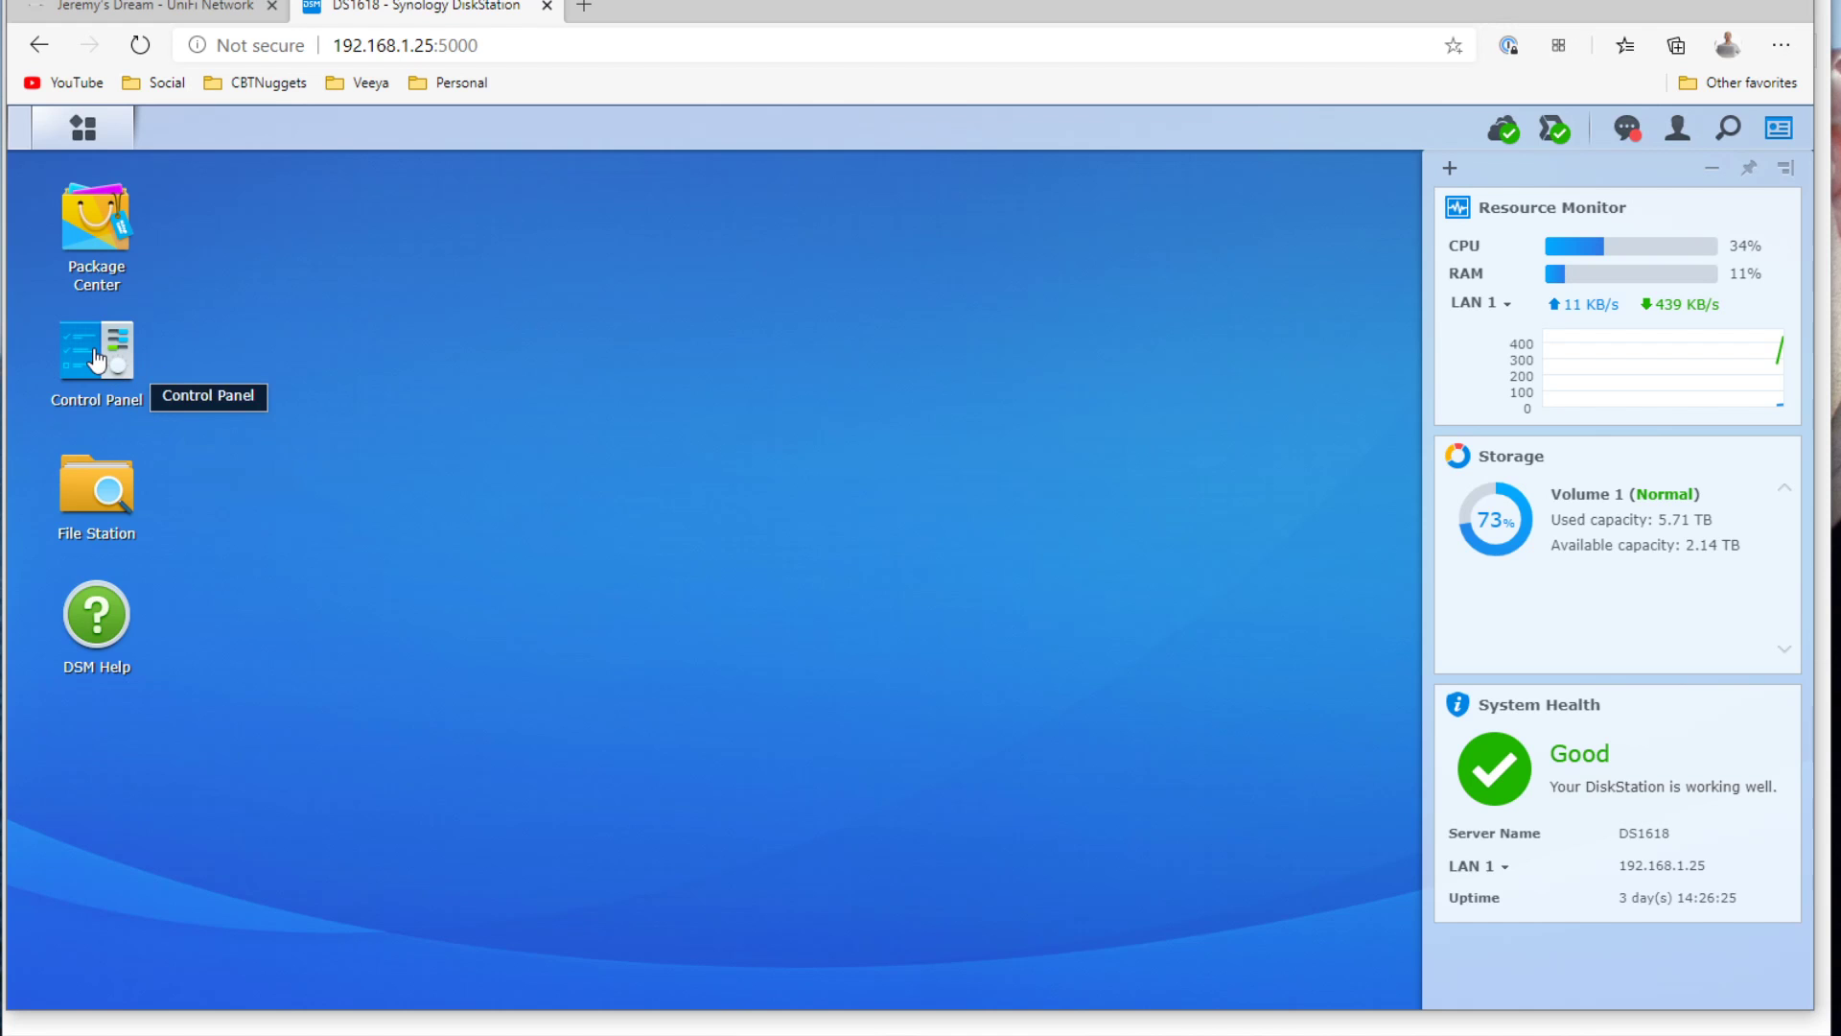
Step: Set the LAN 5 interface MTU to 9000 in DSM and confirm the network services restart
click(95, 360)
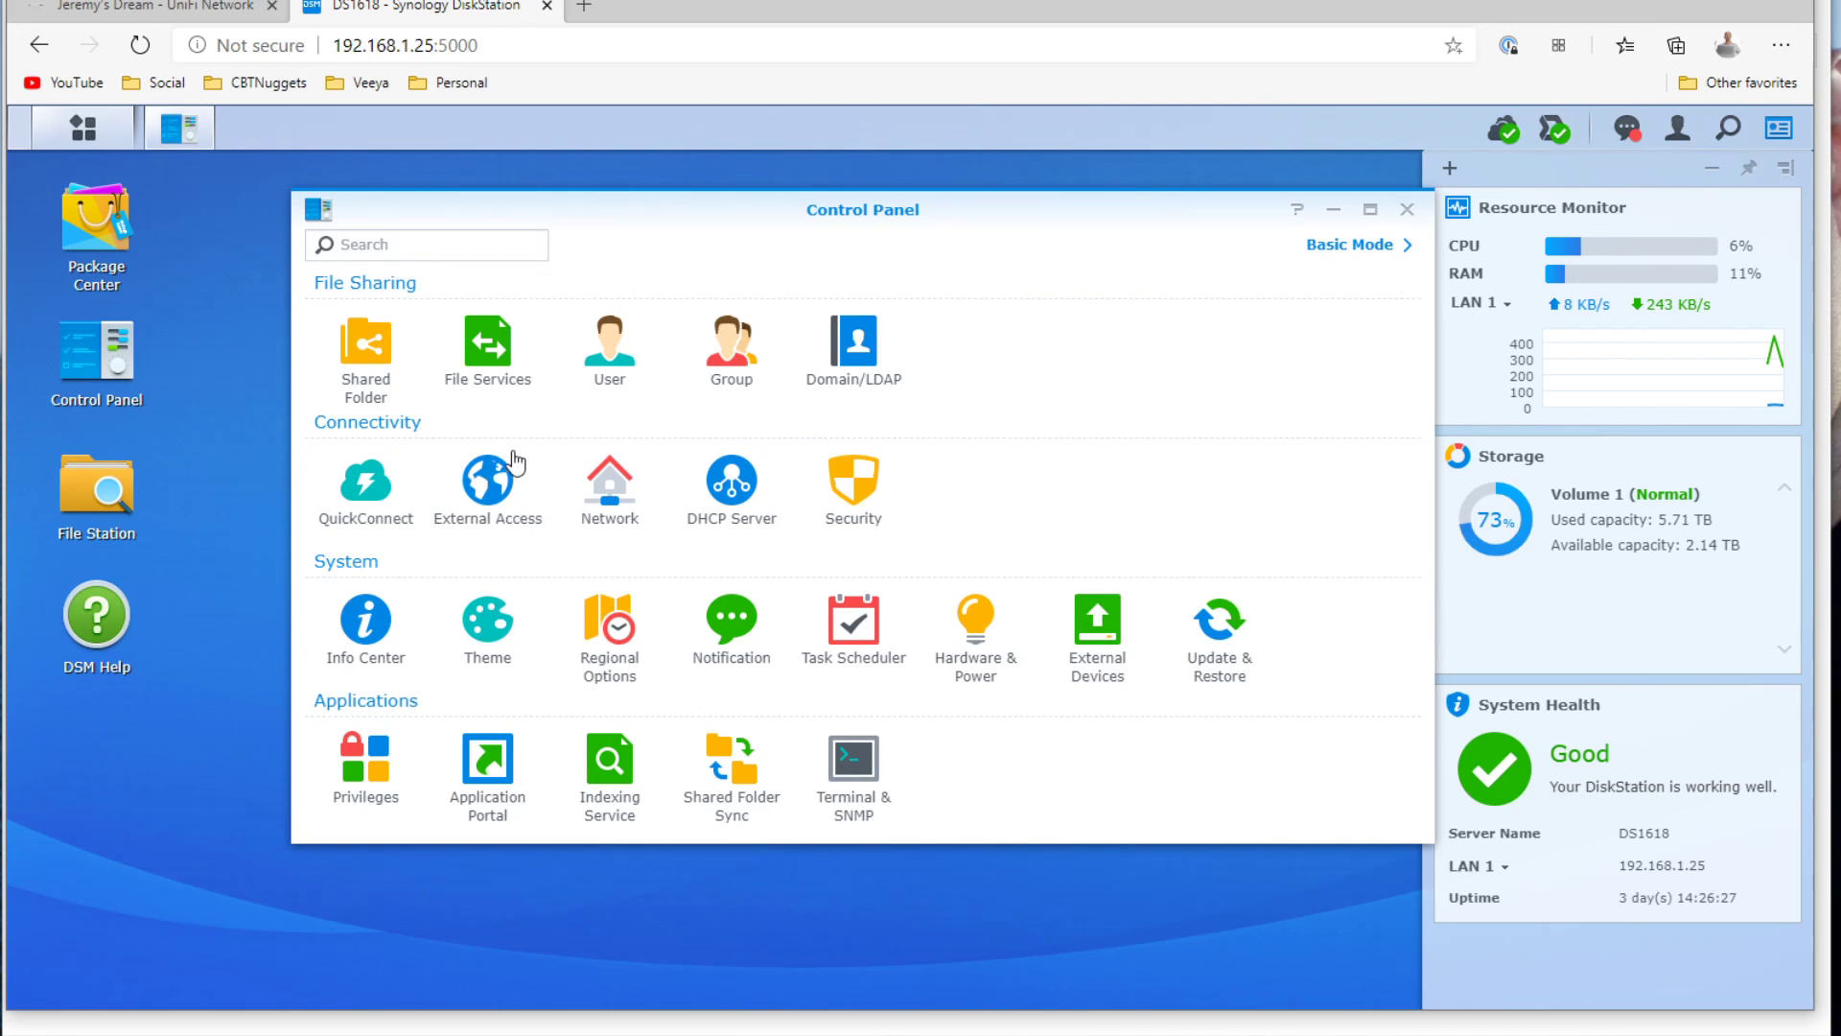
click(614, 509)
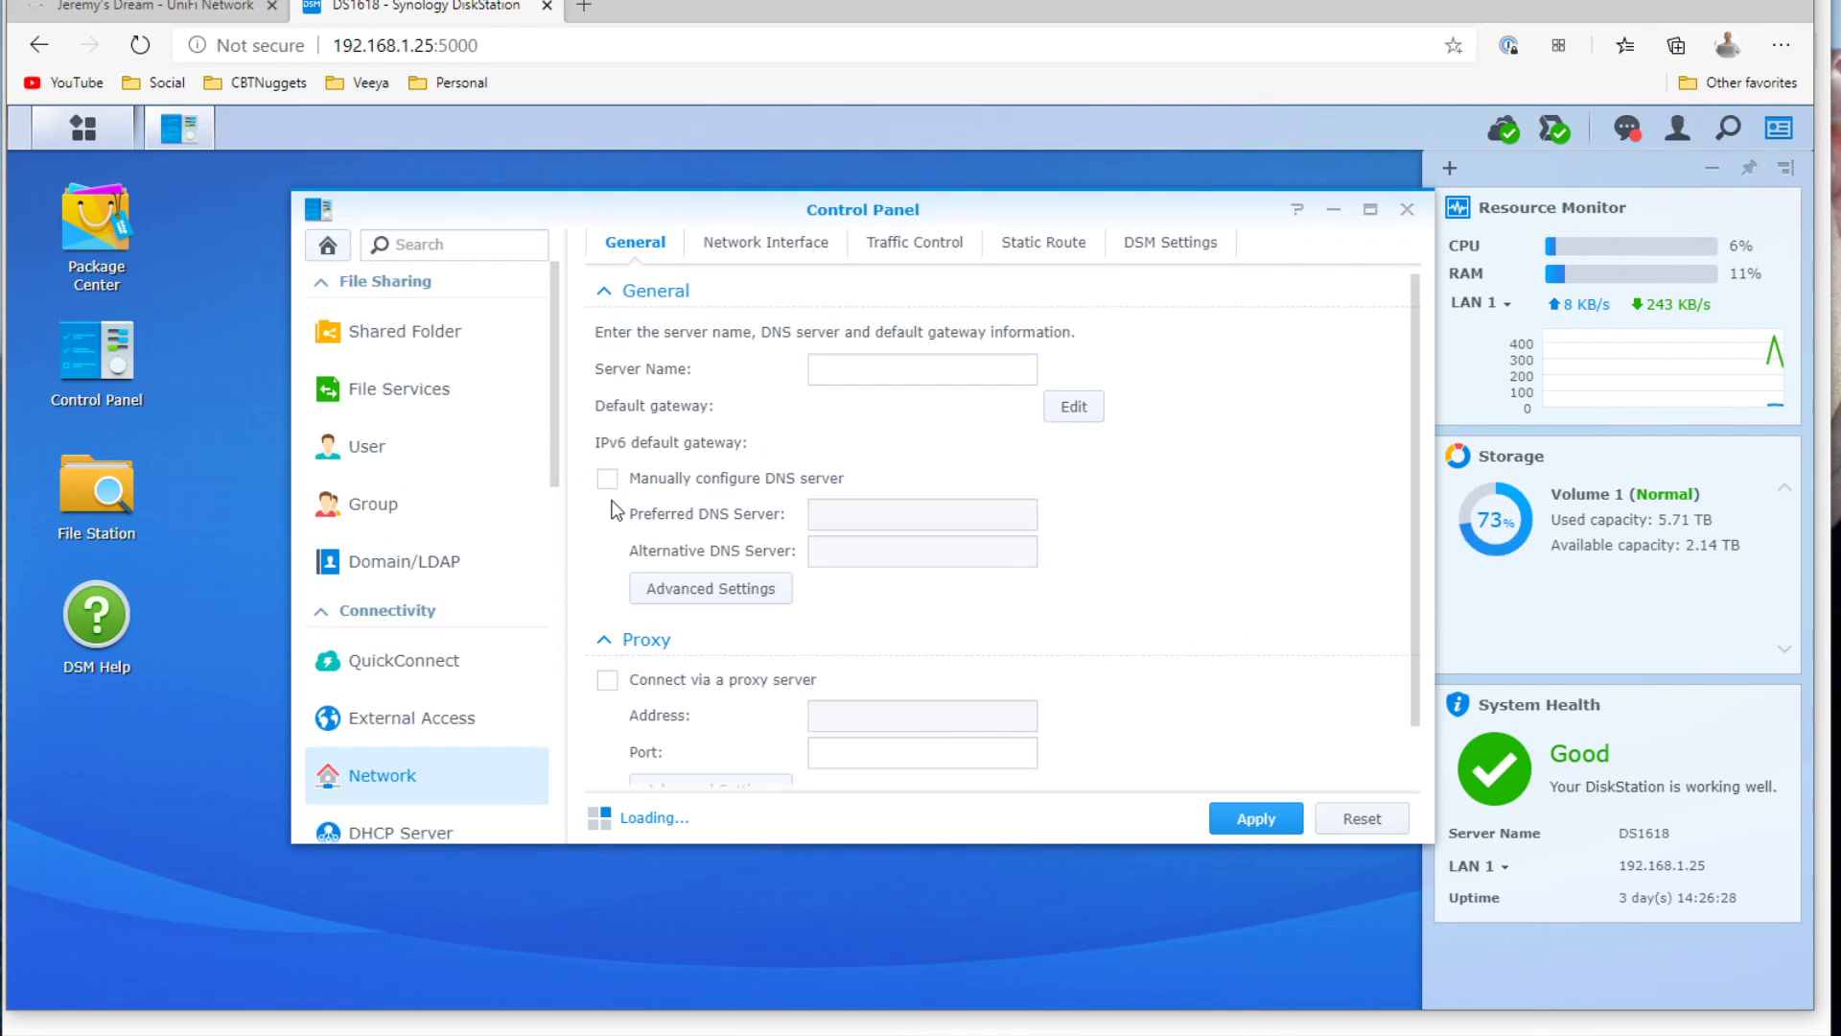
click(785, 257)
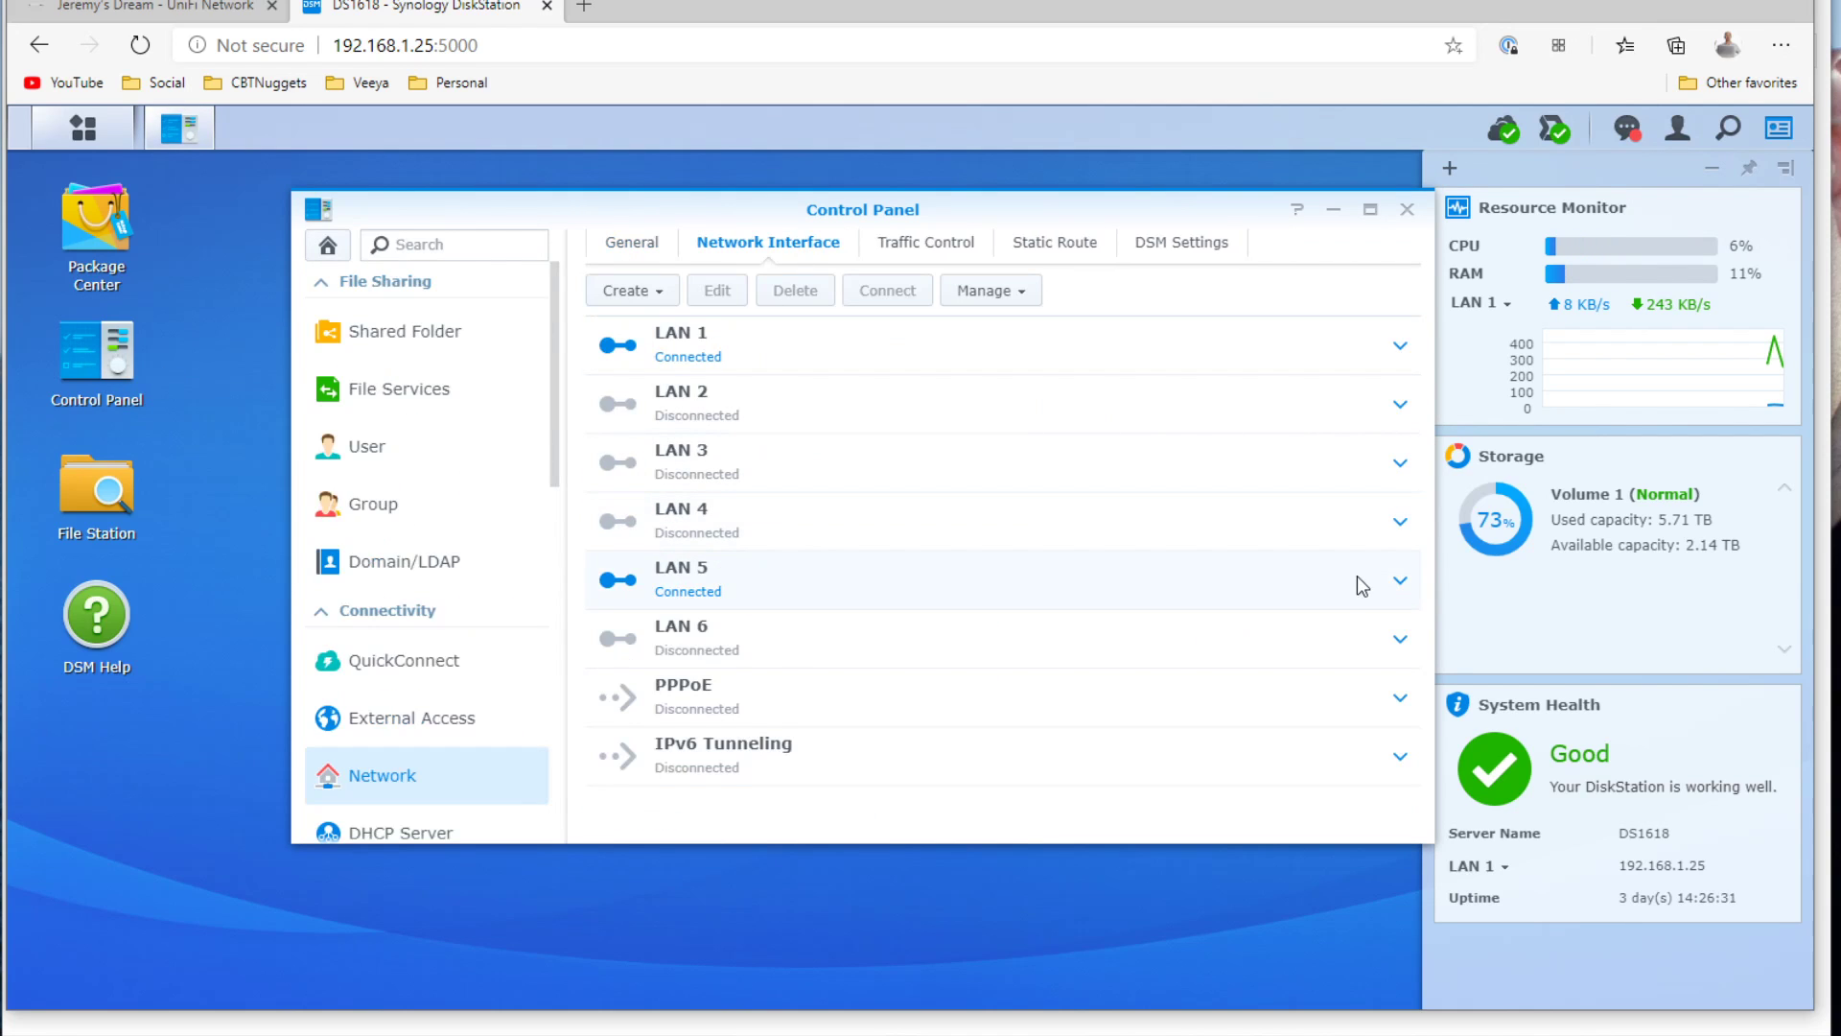
click(1399, 583)
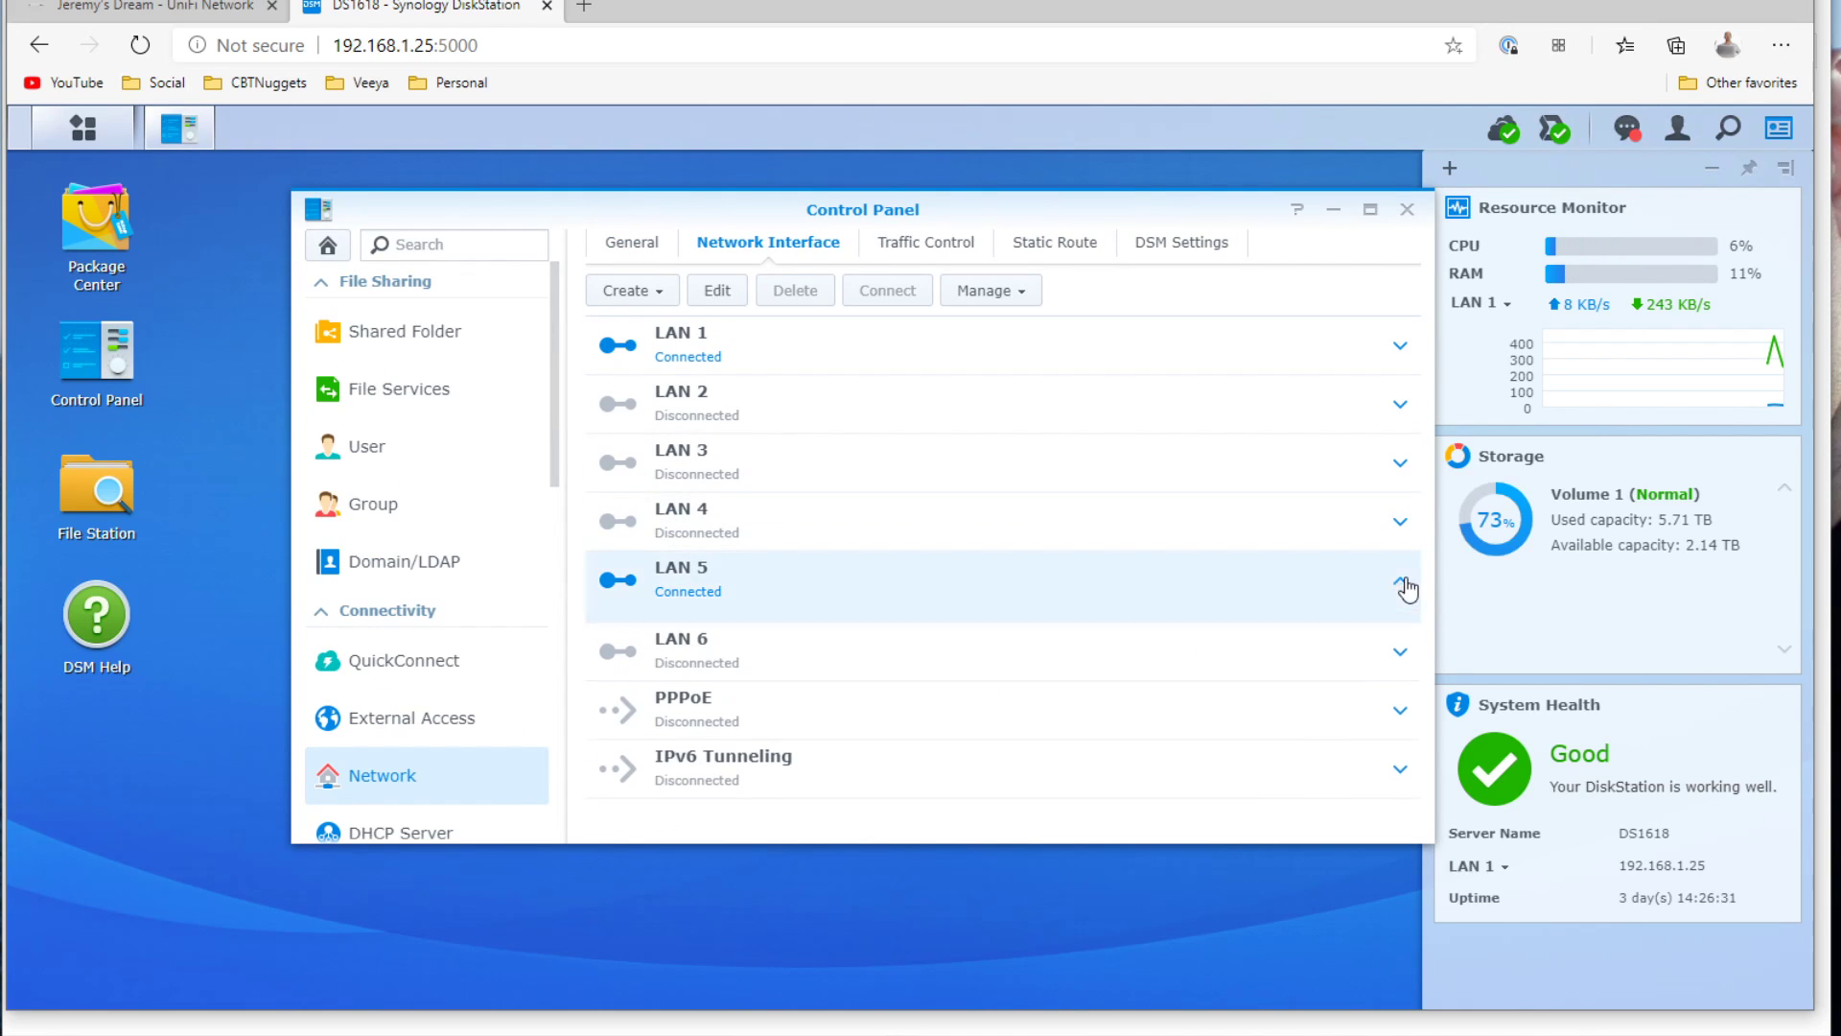
click(720, 291)
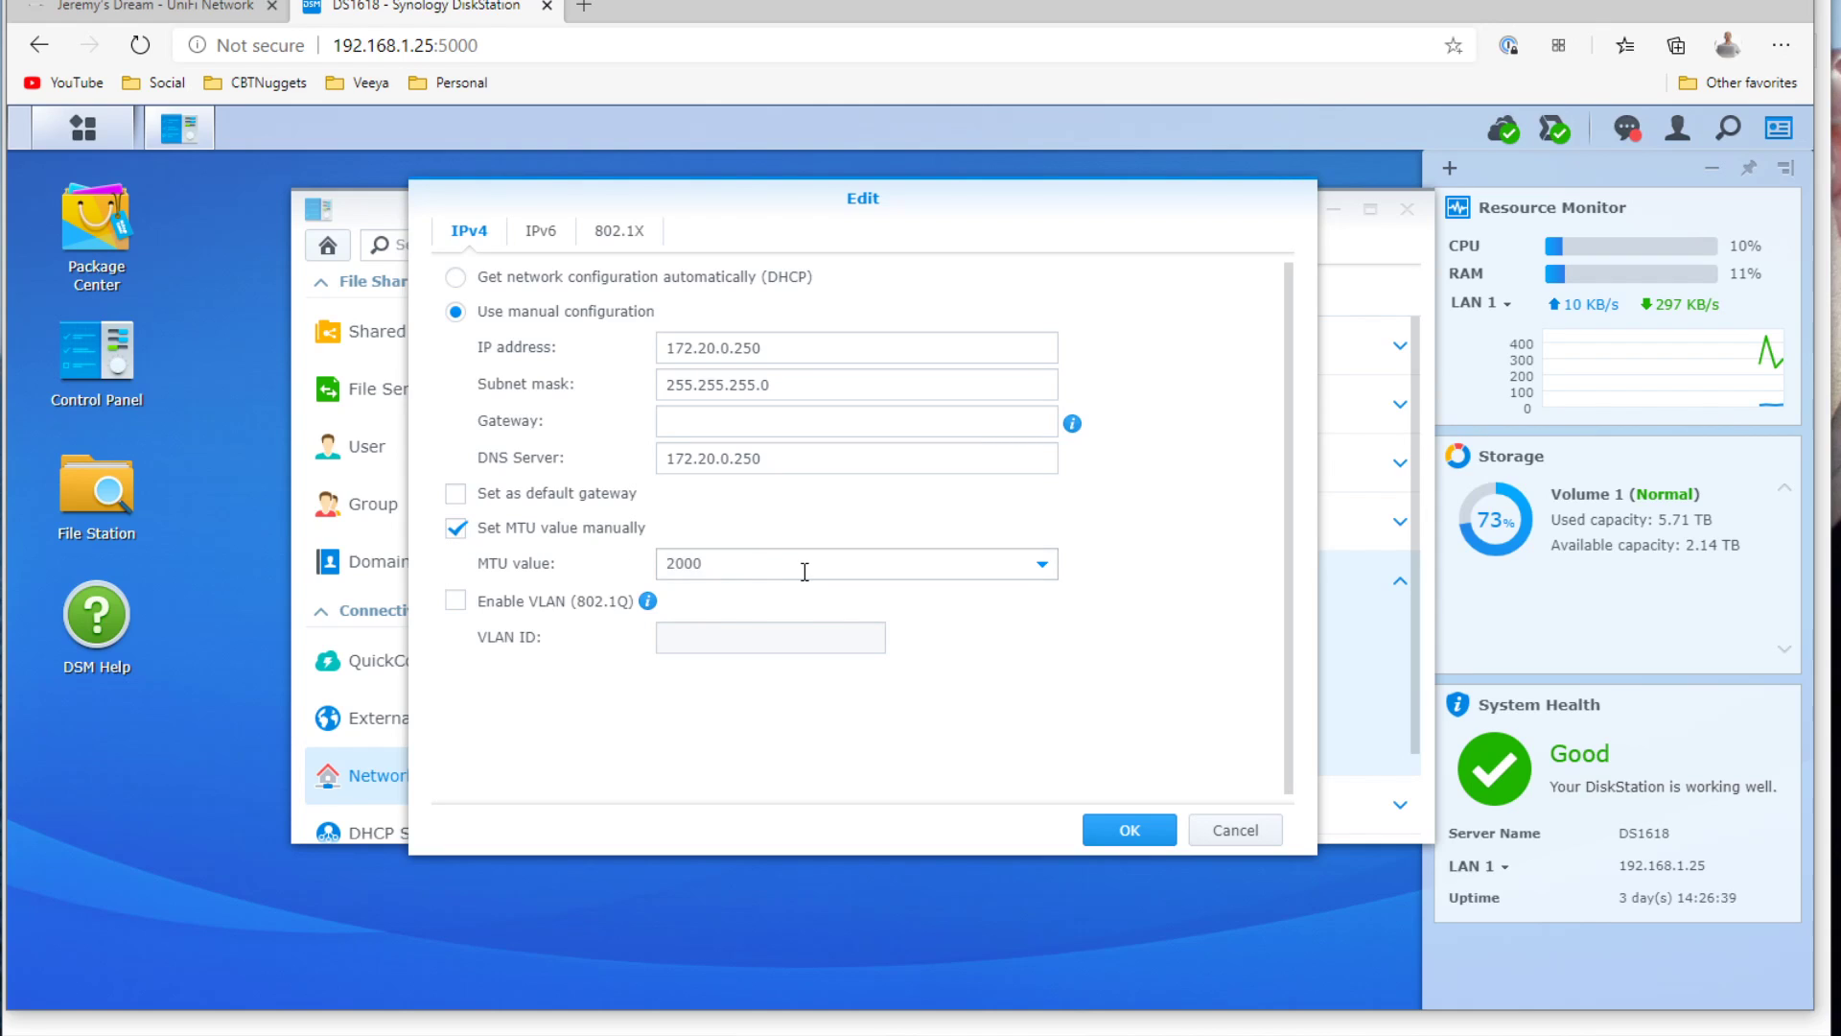
click(1043, 565)
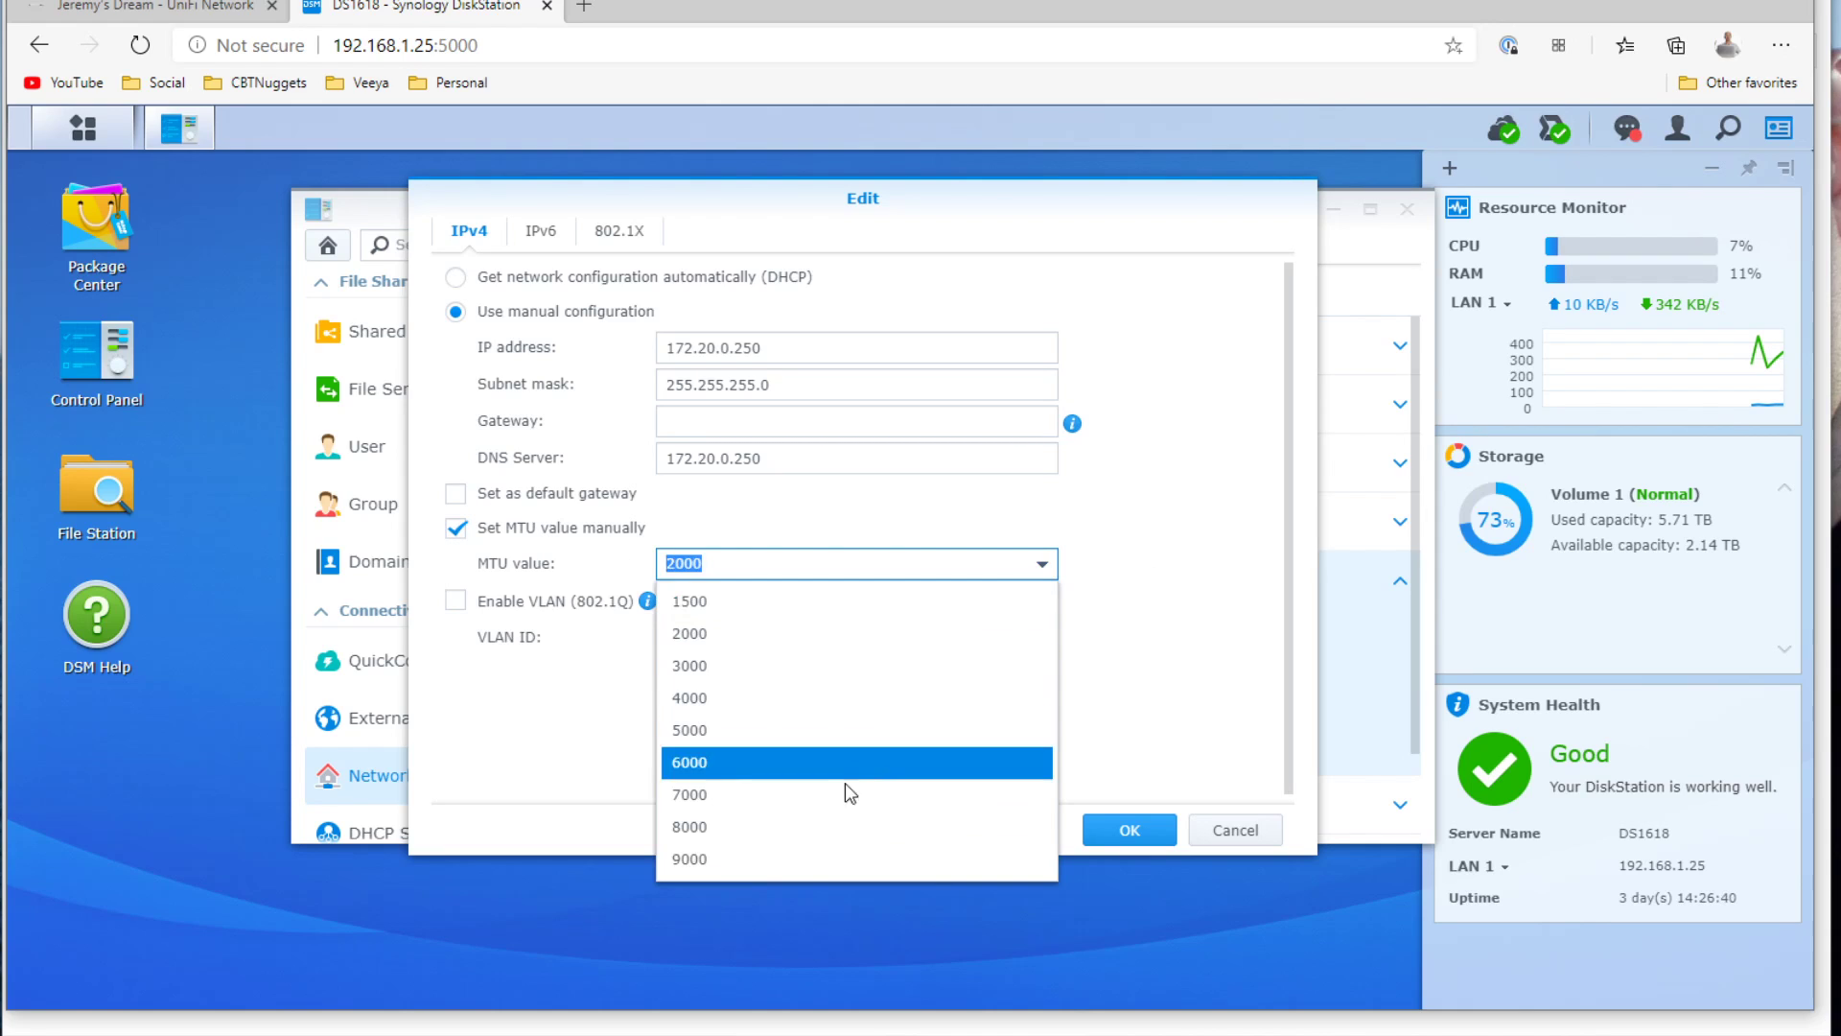
click(779, 869)
click(1125, 826)
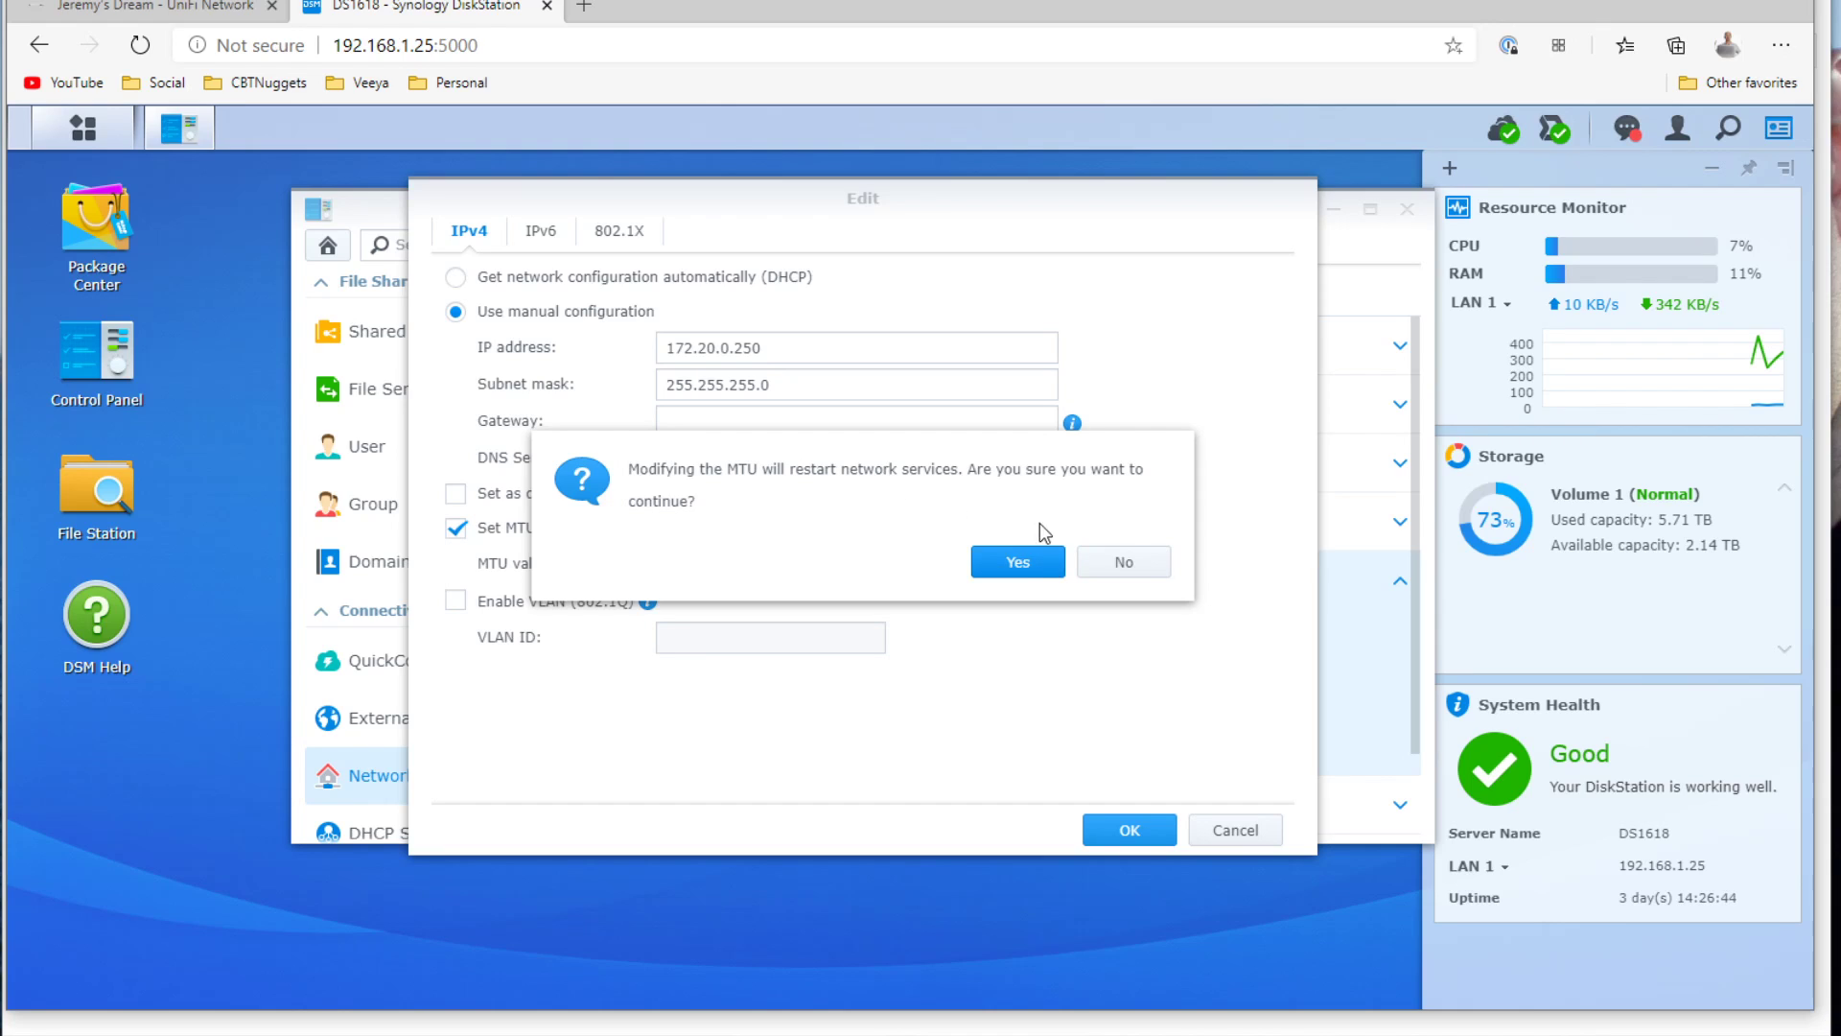
click(1021, 570)
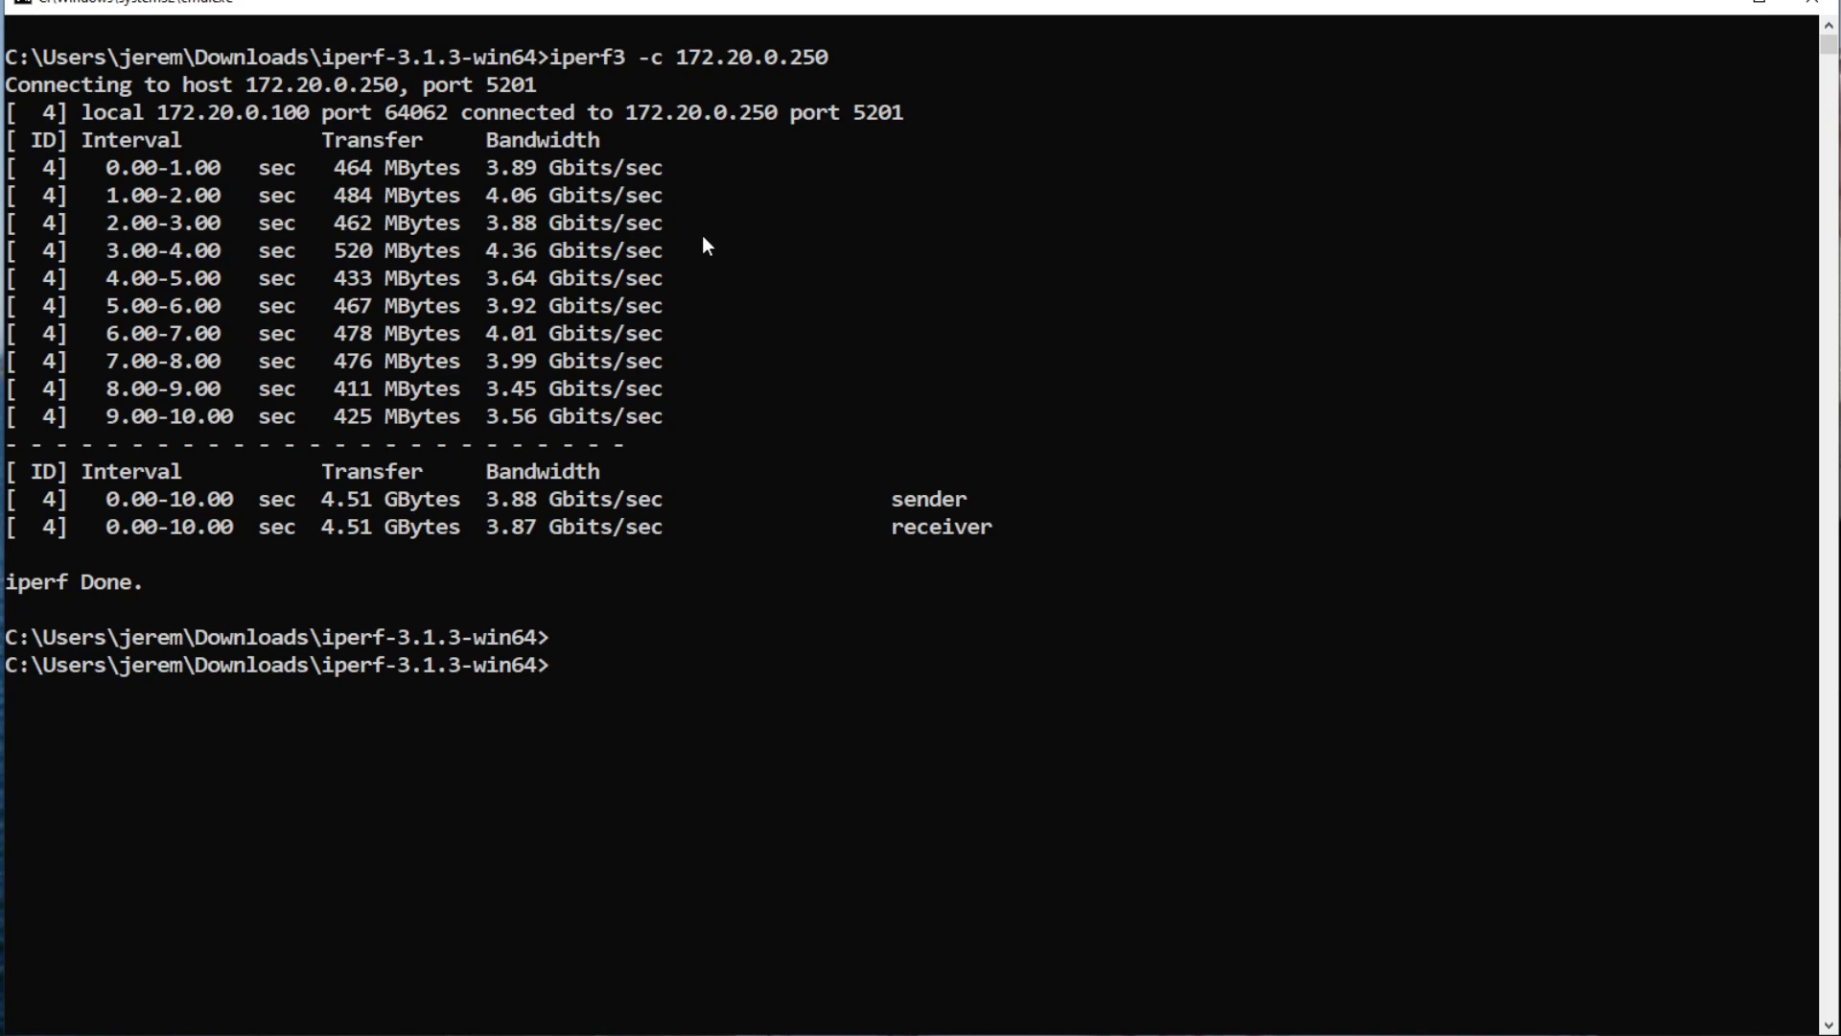
Step: Rerun the previous iperf3 -c 172.20.0.250 command
key(Up)
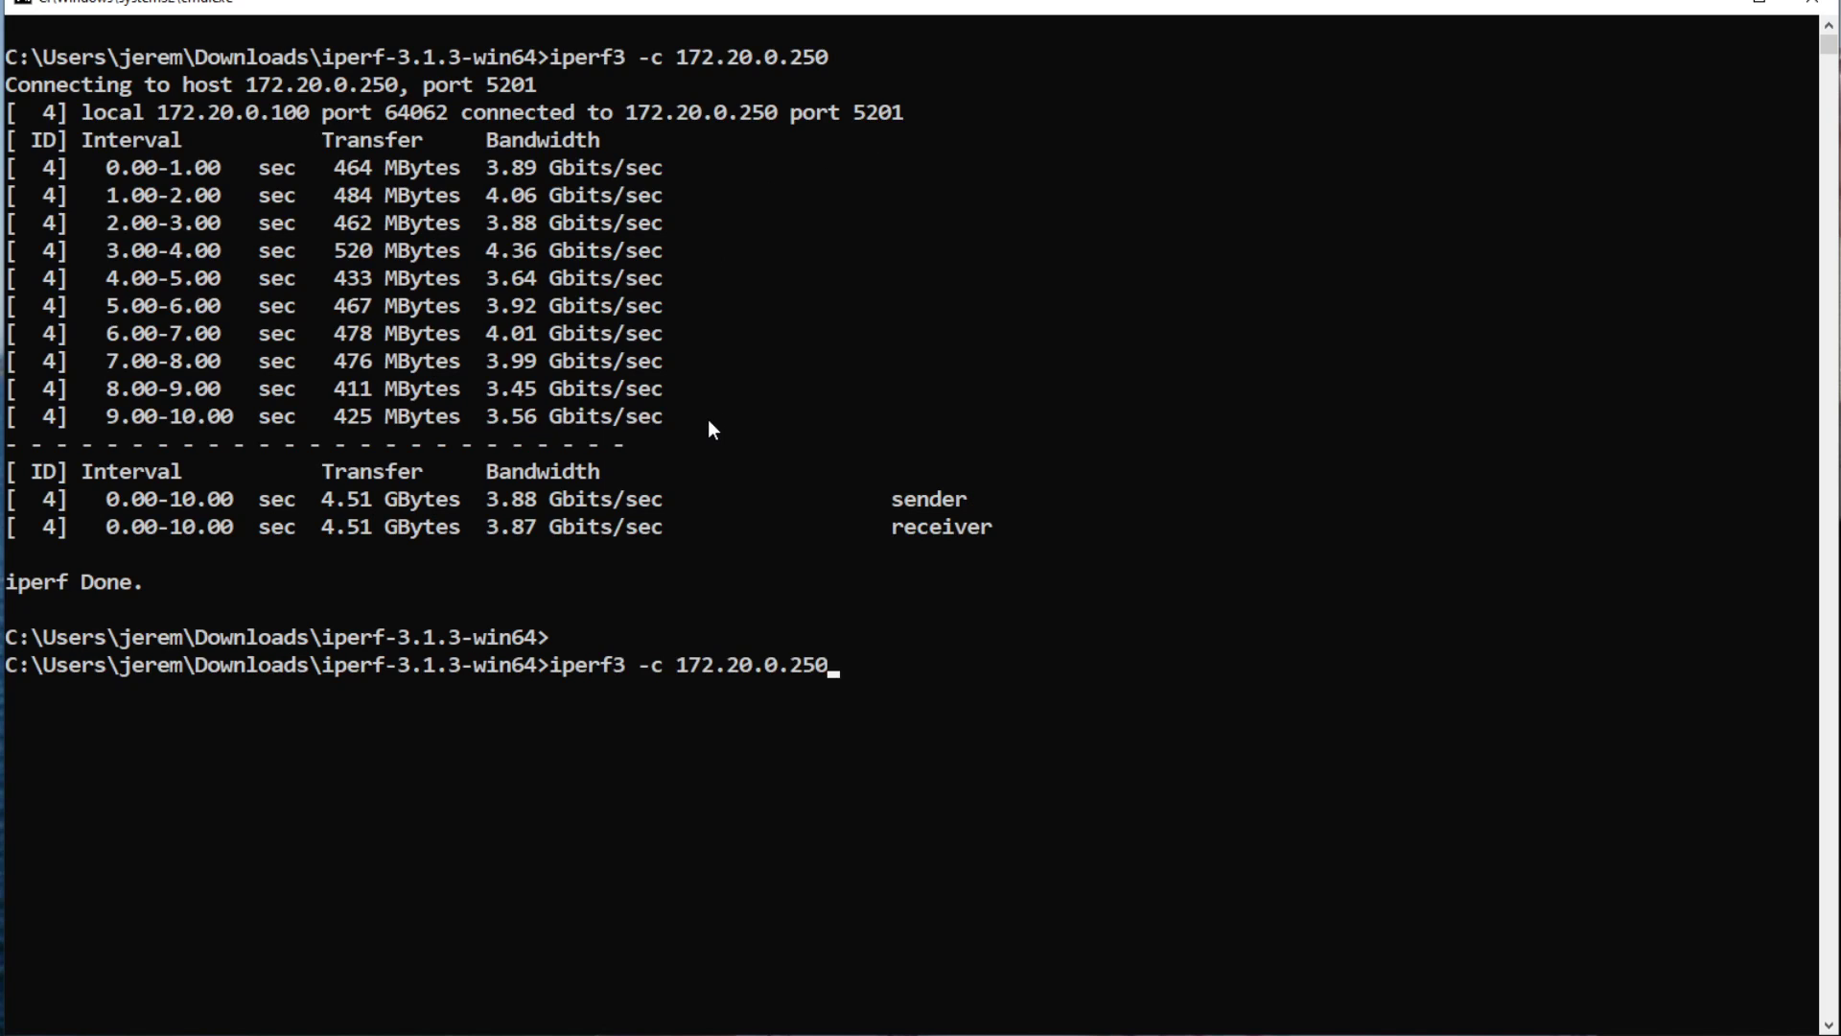
key(Return)
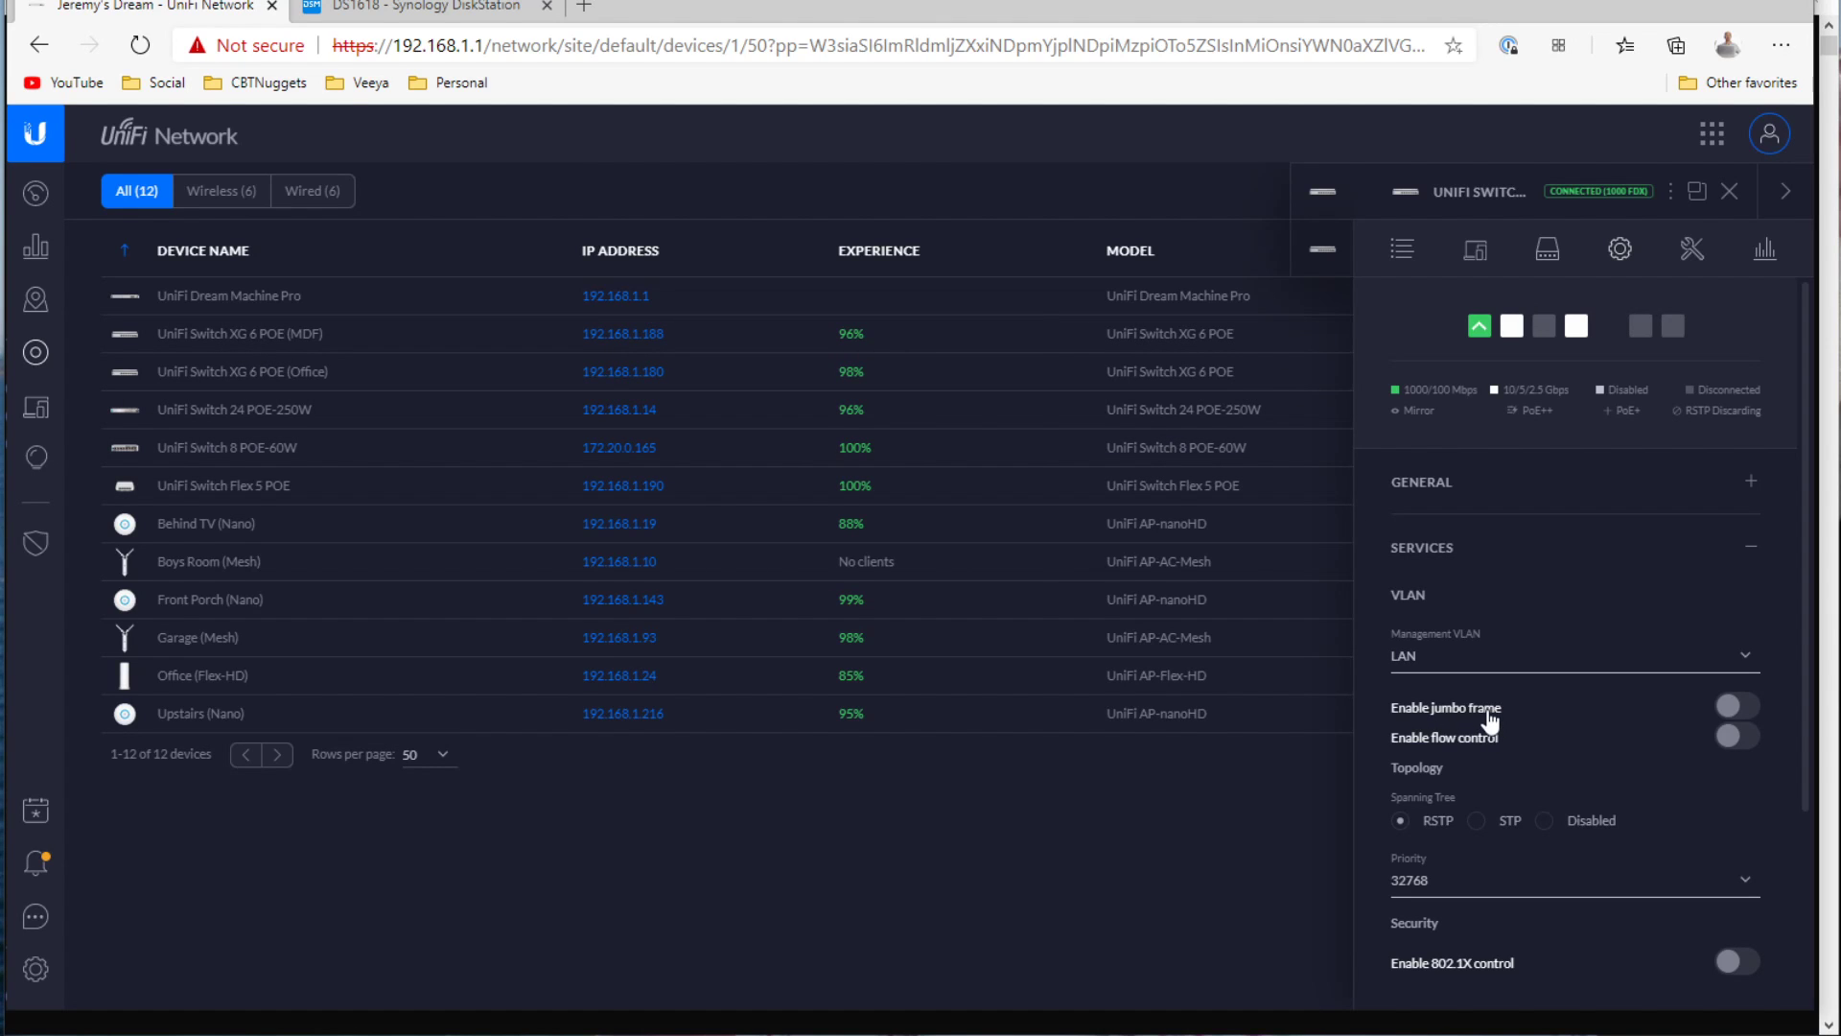
Step: Enable jumbo frame on the open MDF switch, then queue and apply the change
mouse_move(872, 1034)
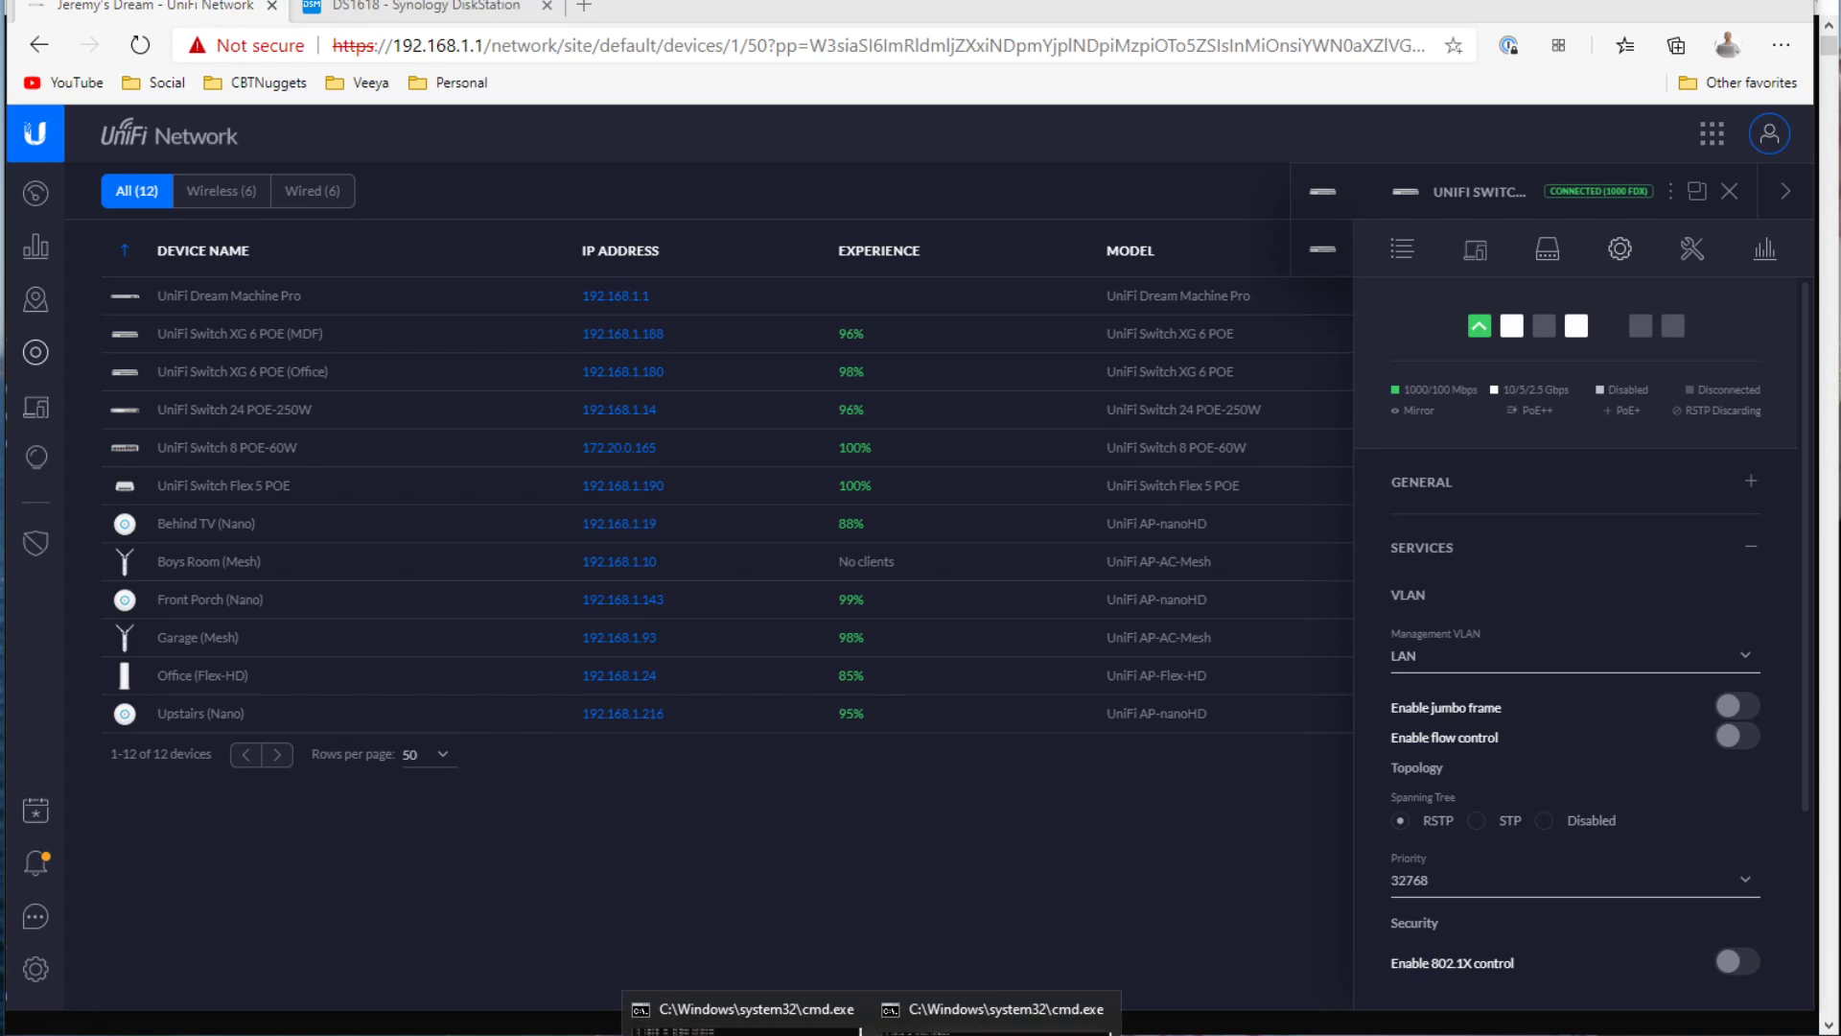
click(746, 1019)
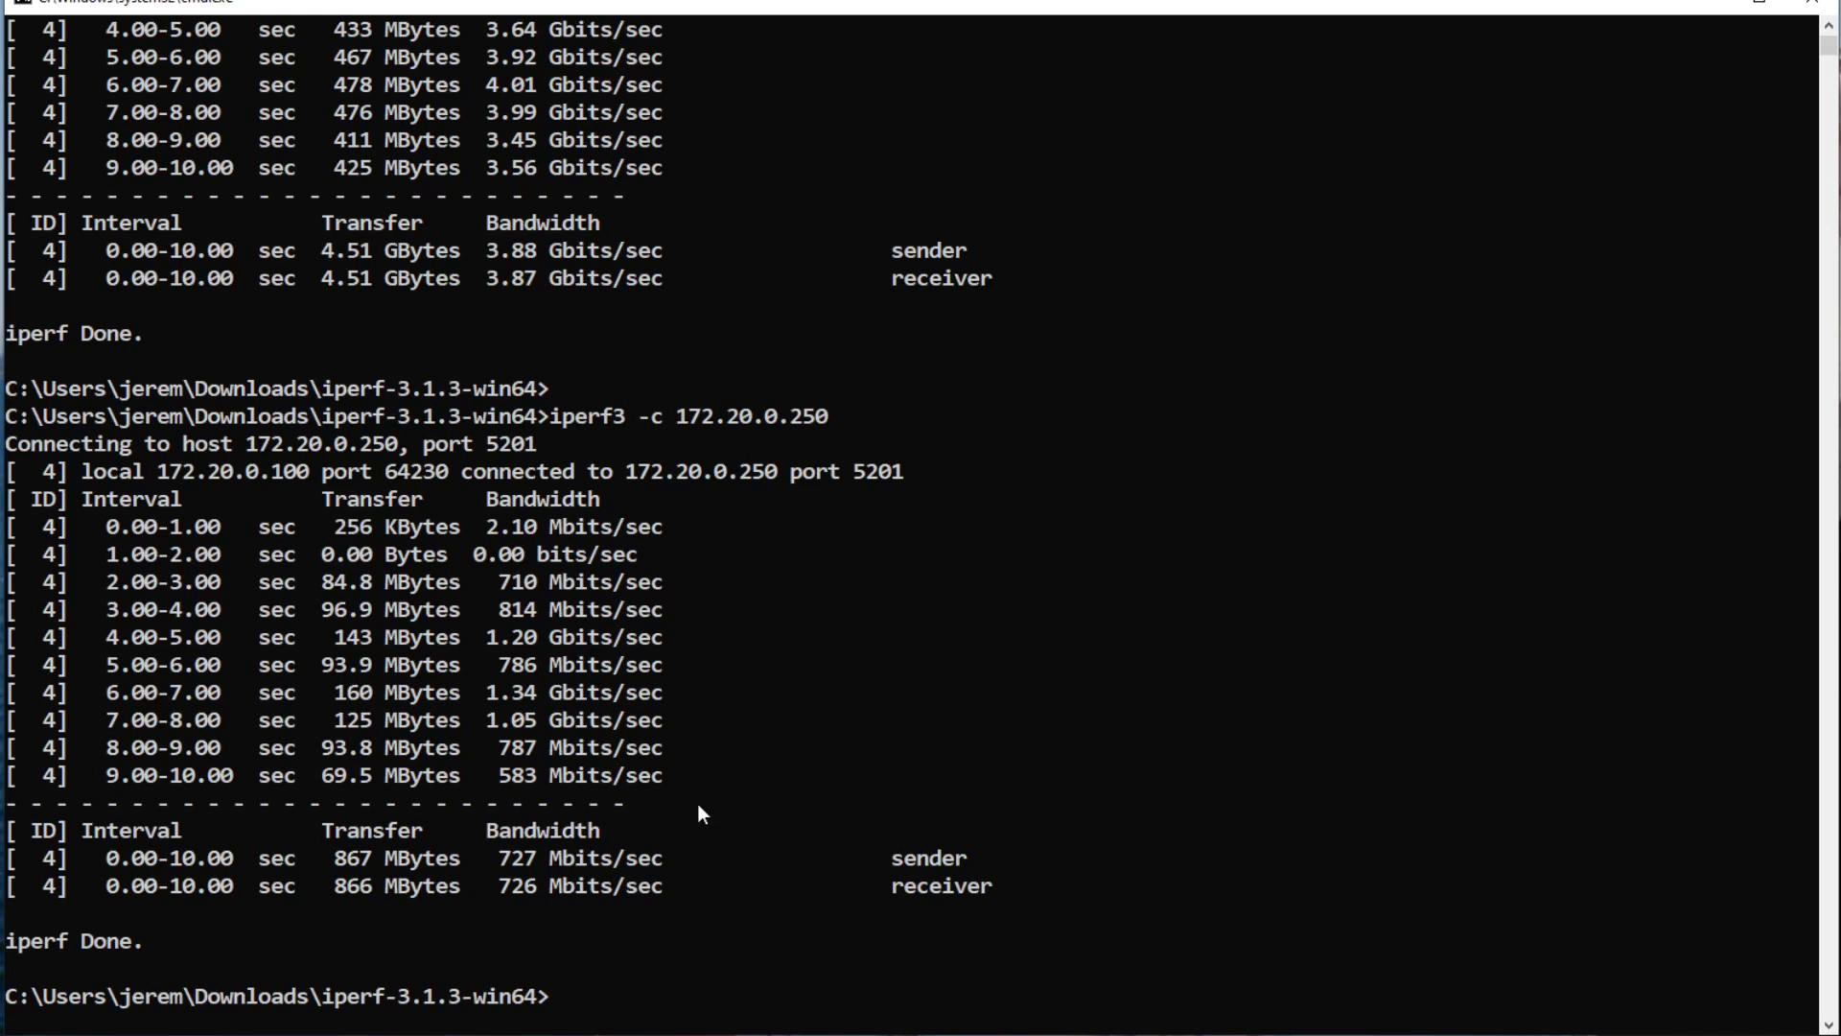
click(1703, 2)
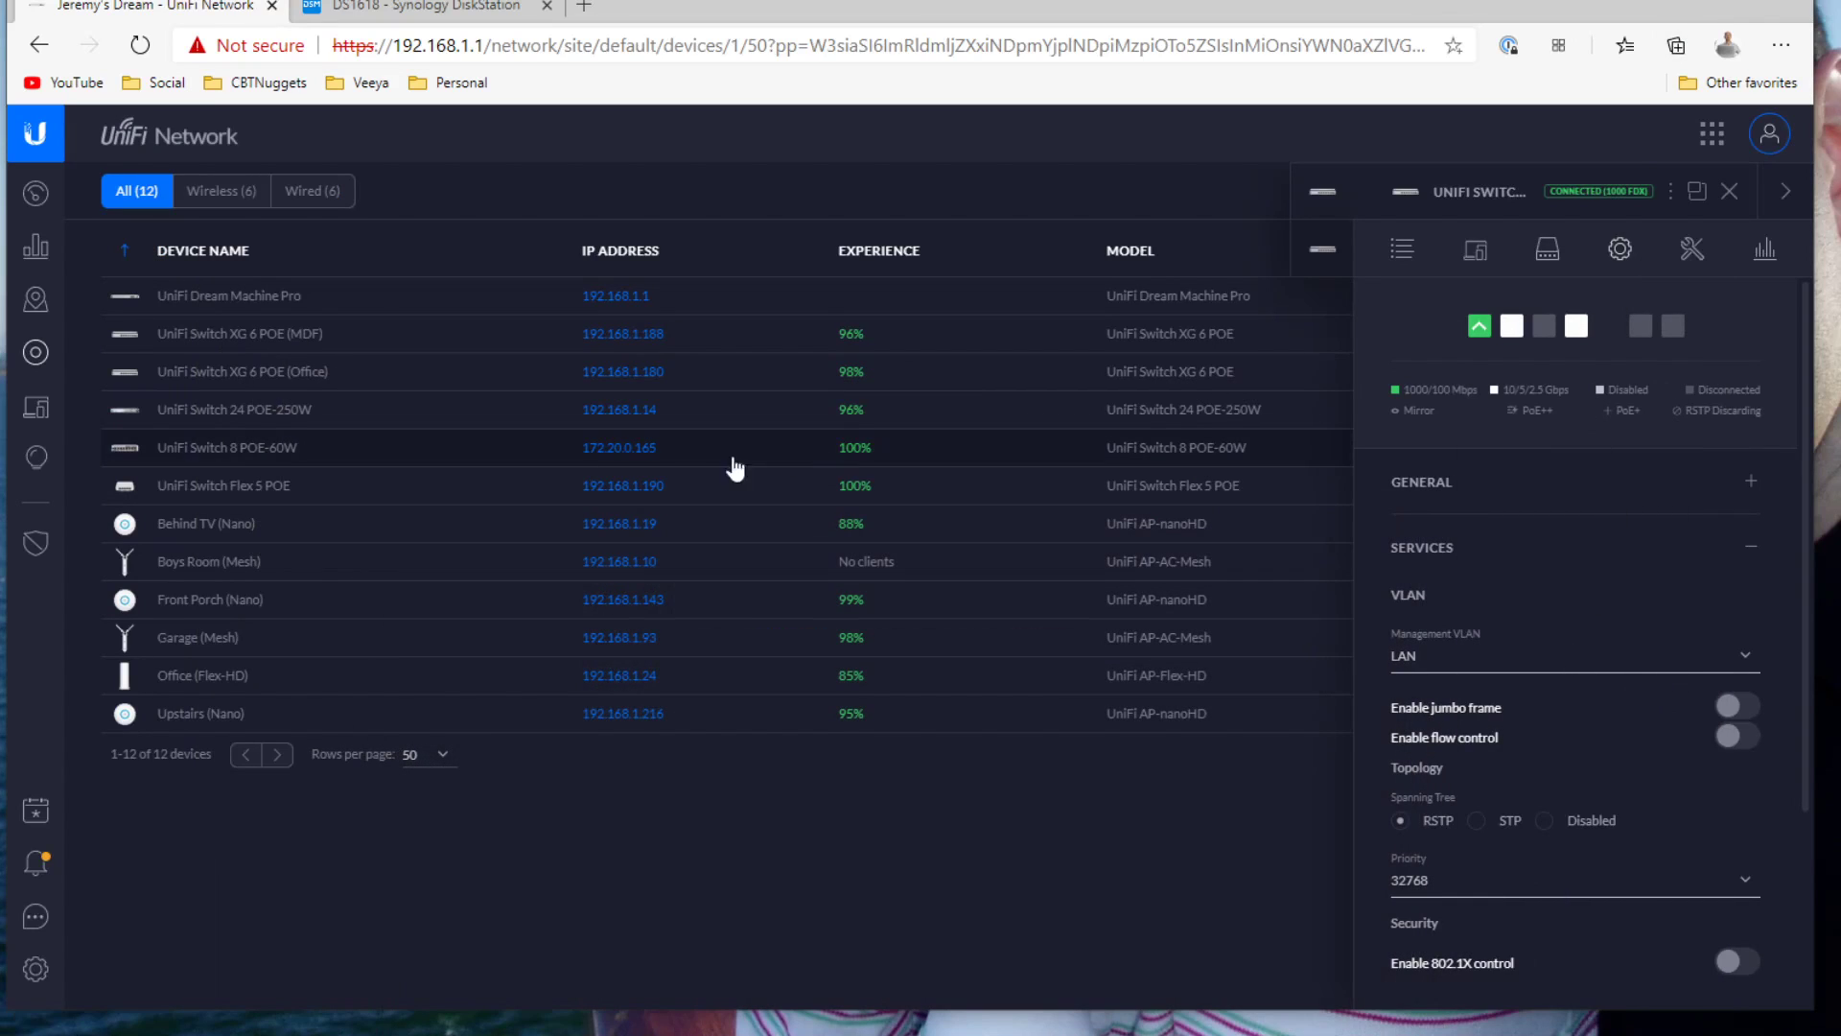
click(1737, 710)
scroll(1568, 698, down, 3)
click(1664, 782)
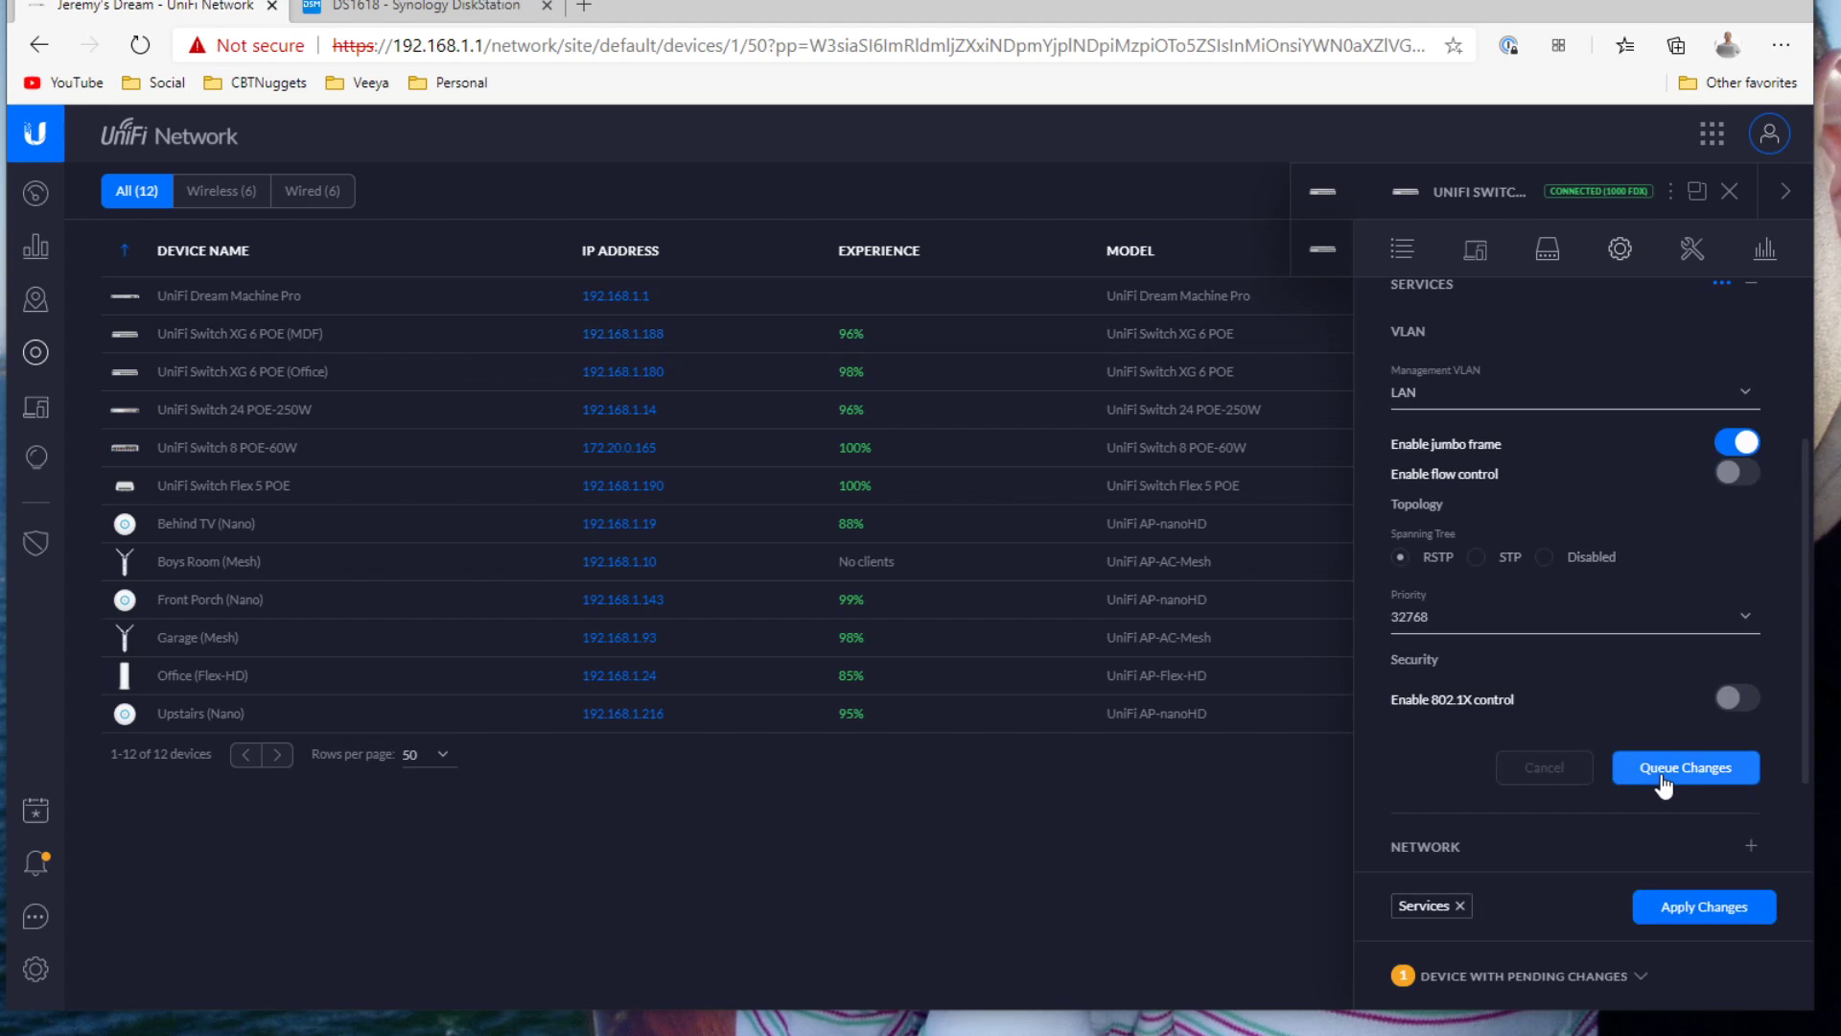
click(1675, 904)
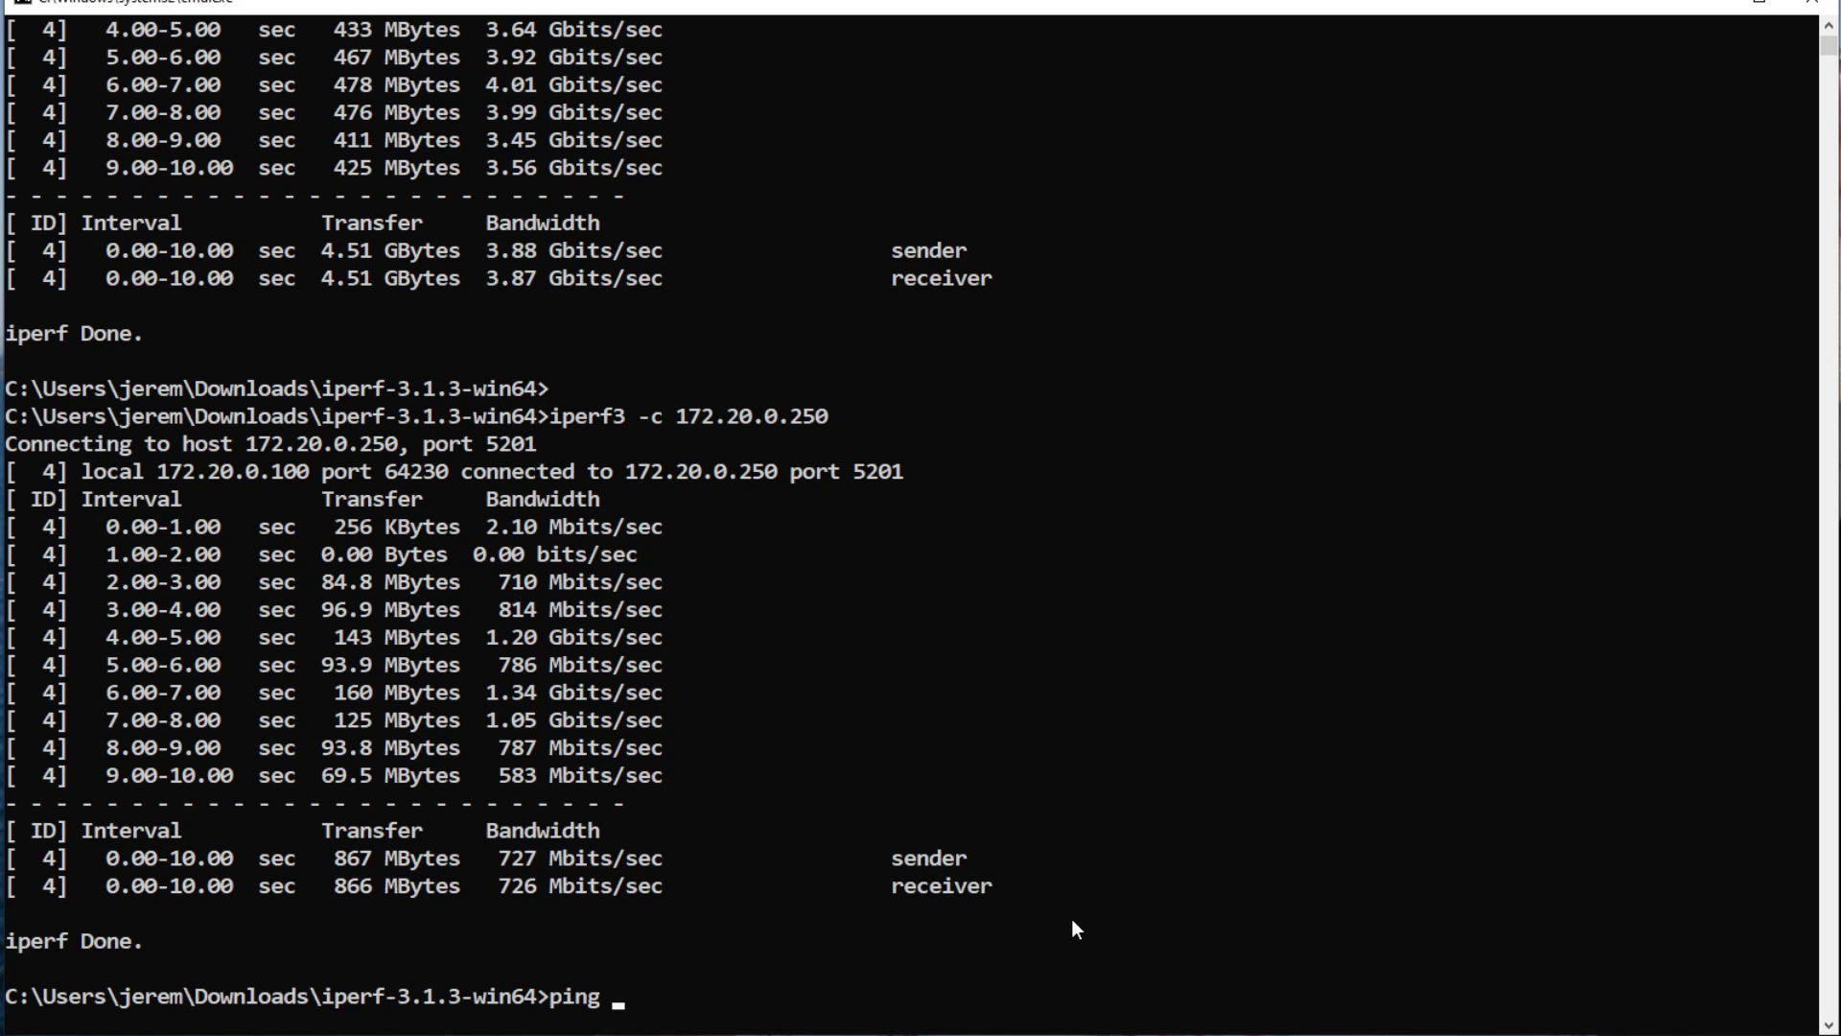
Step: Ping the NAS at 172.20.0.250 and stop after two replies
text(172.20.0.250)
key(Return)
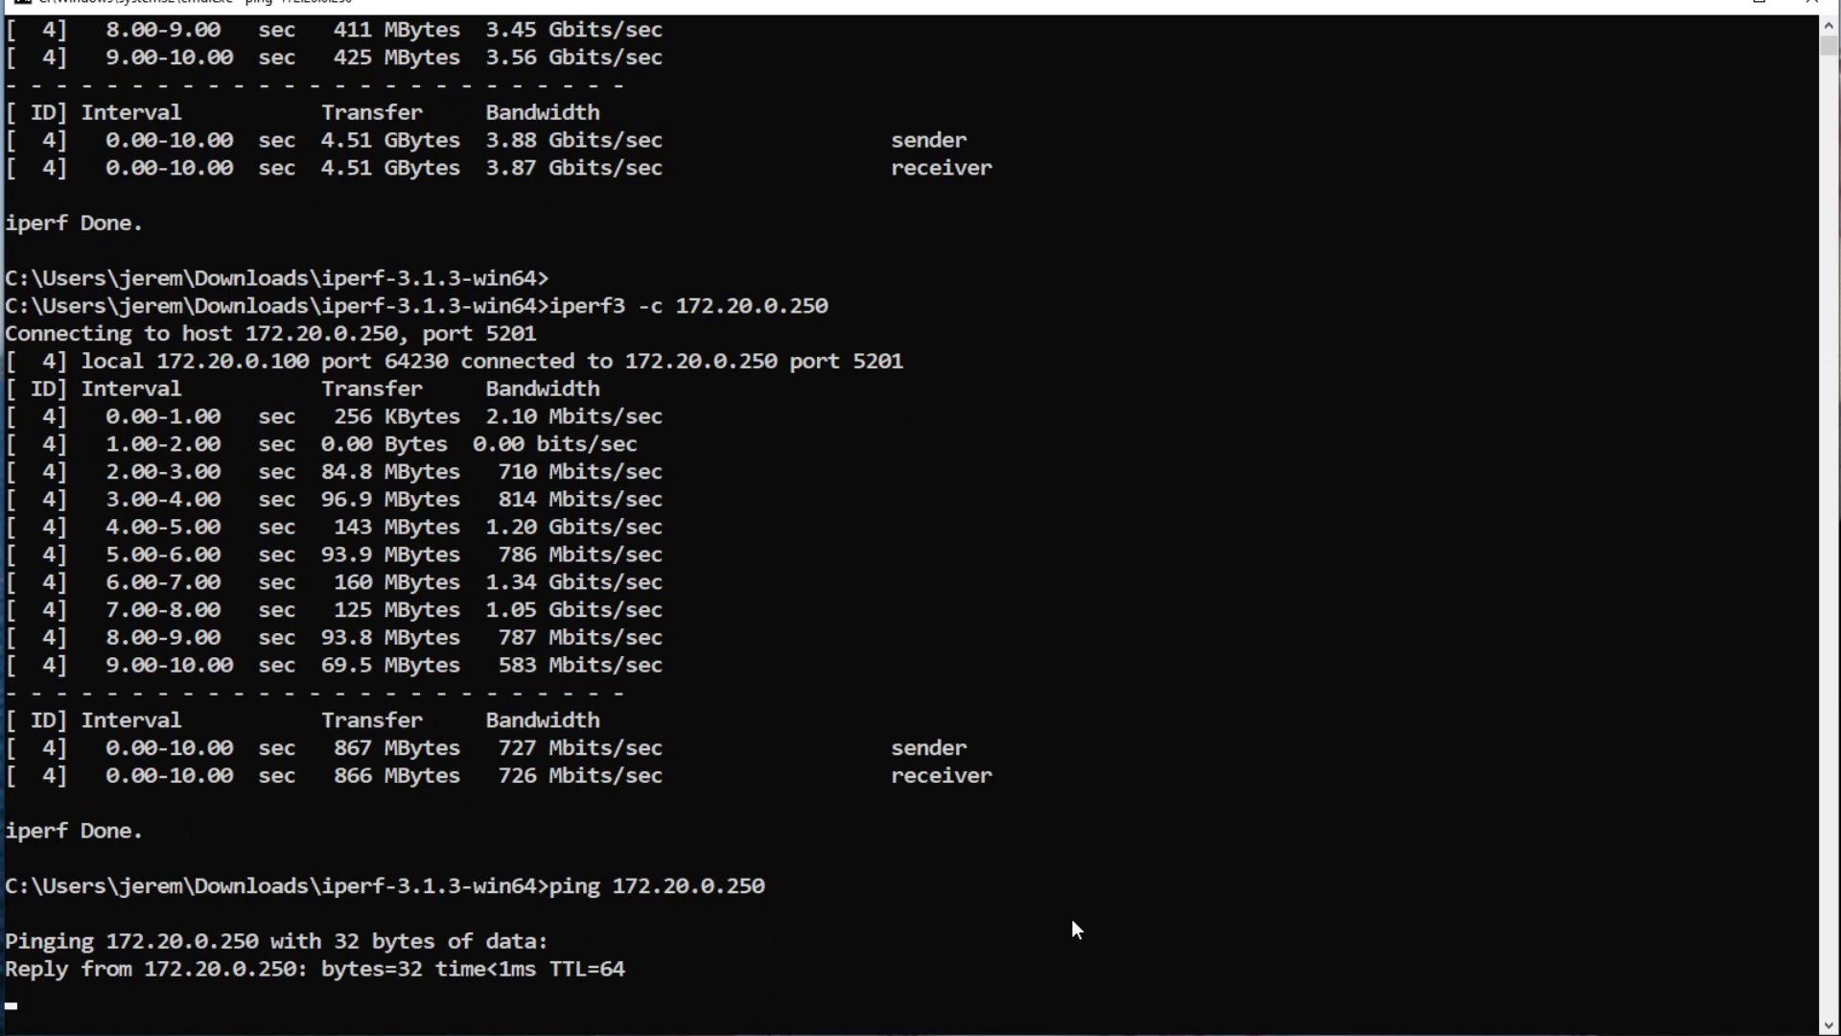
key(ctrl+c)
Step: Rerun iperf3 against 172.20.0.250 twice, comparing the new 6.04 Gbits/sec with the earlier 3.88
key(Up)
key(Up)
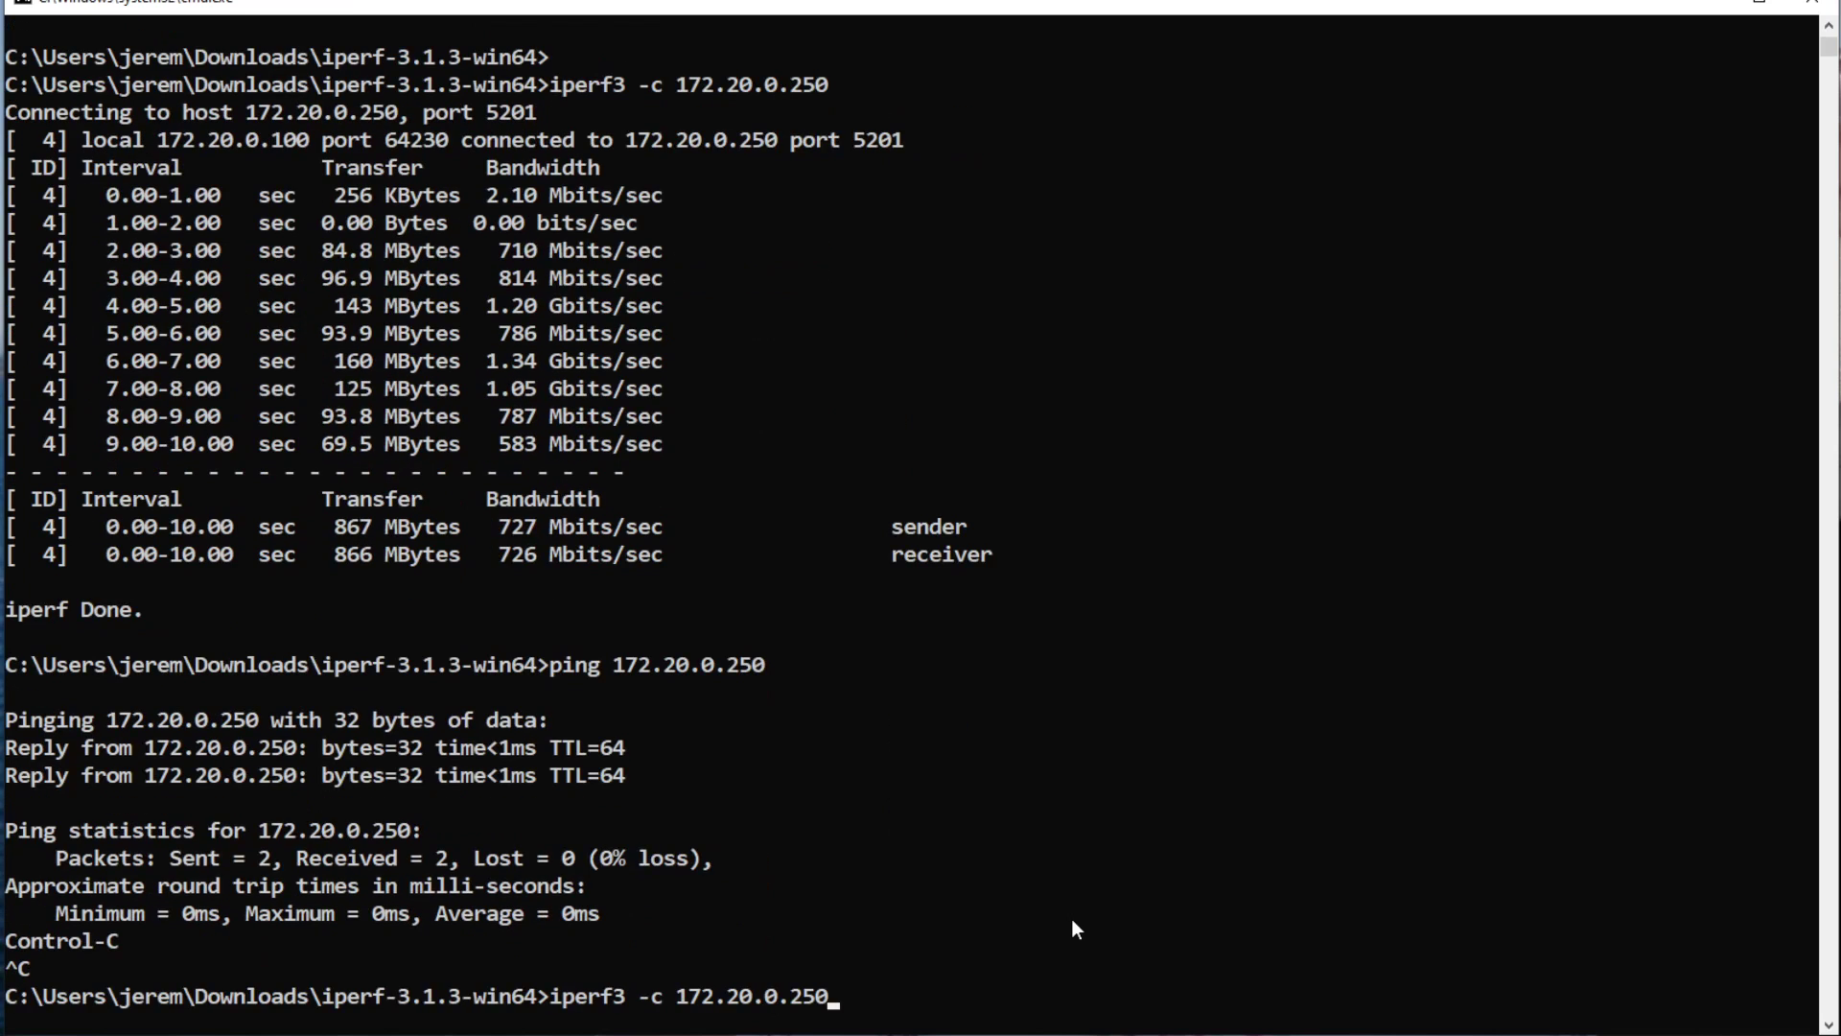
key(Return)
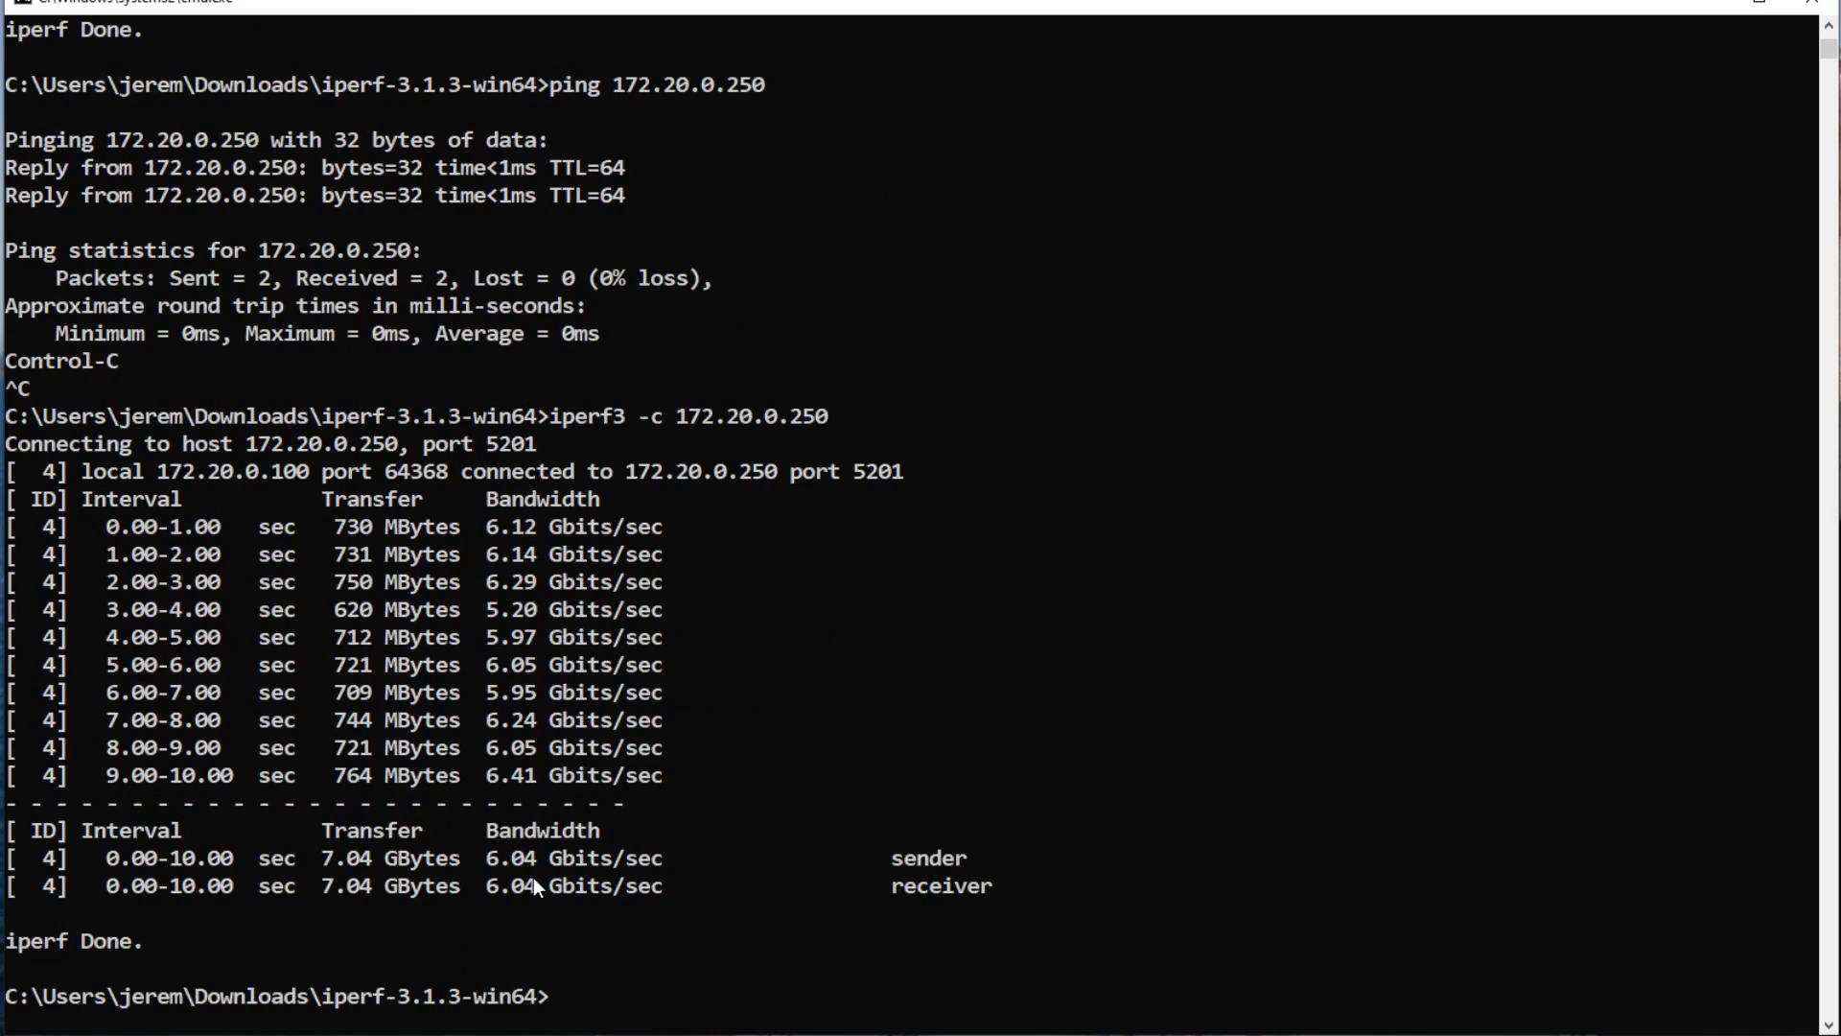
scroll(741, 883, up, 12)
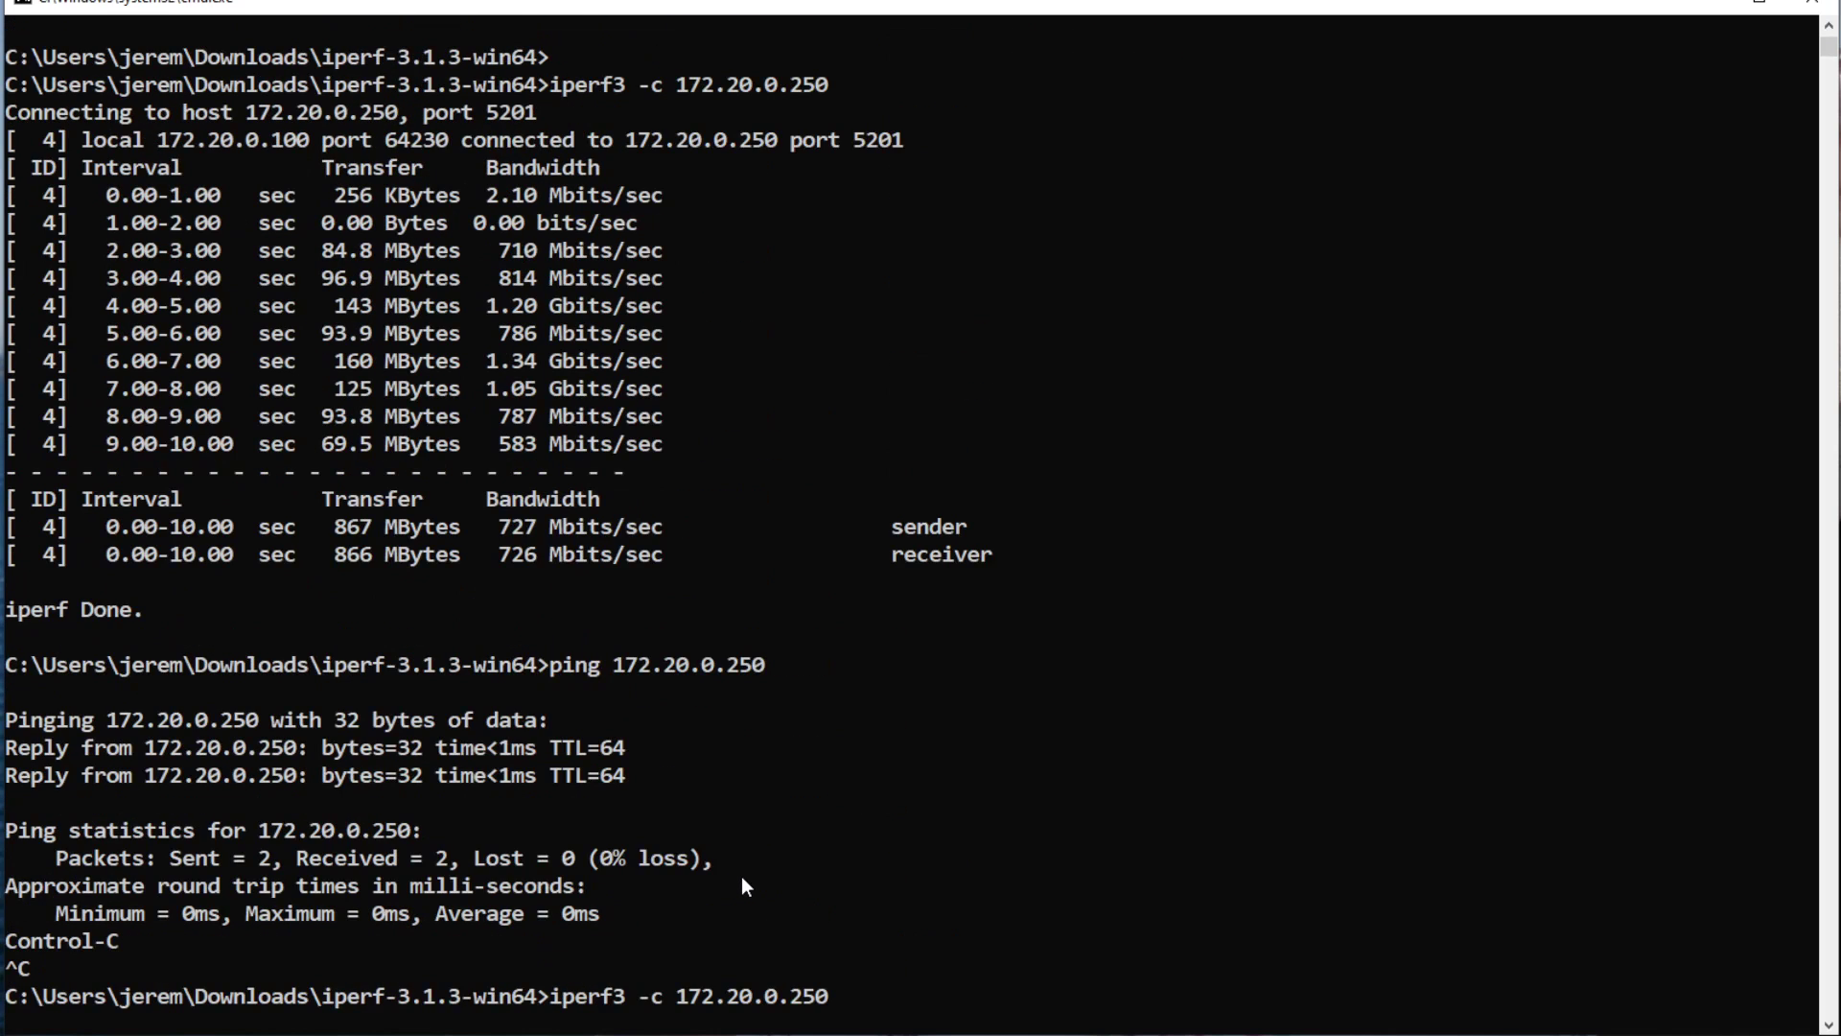
scroll(746, 884, up, 2)
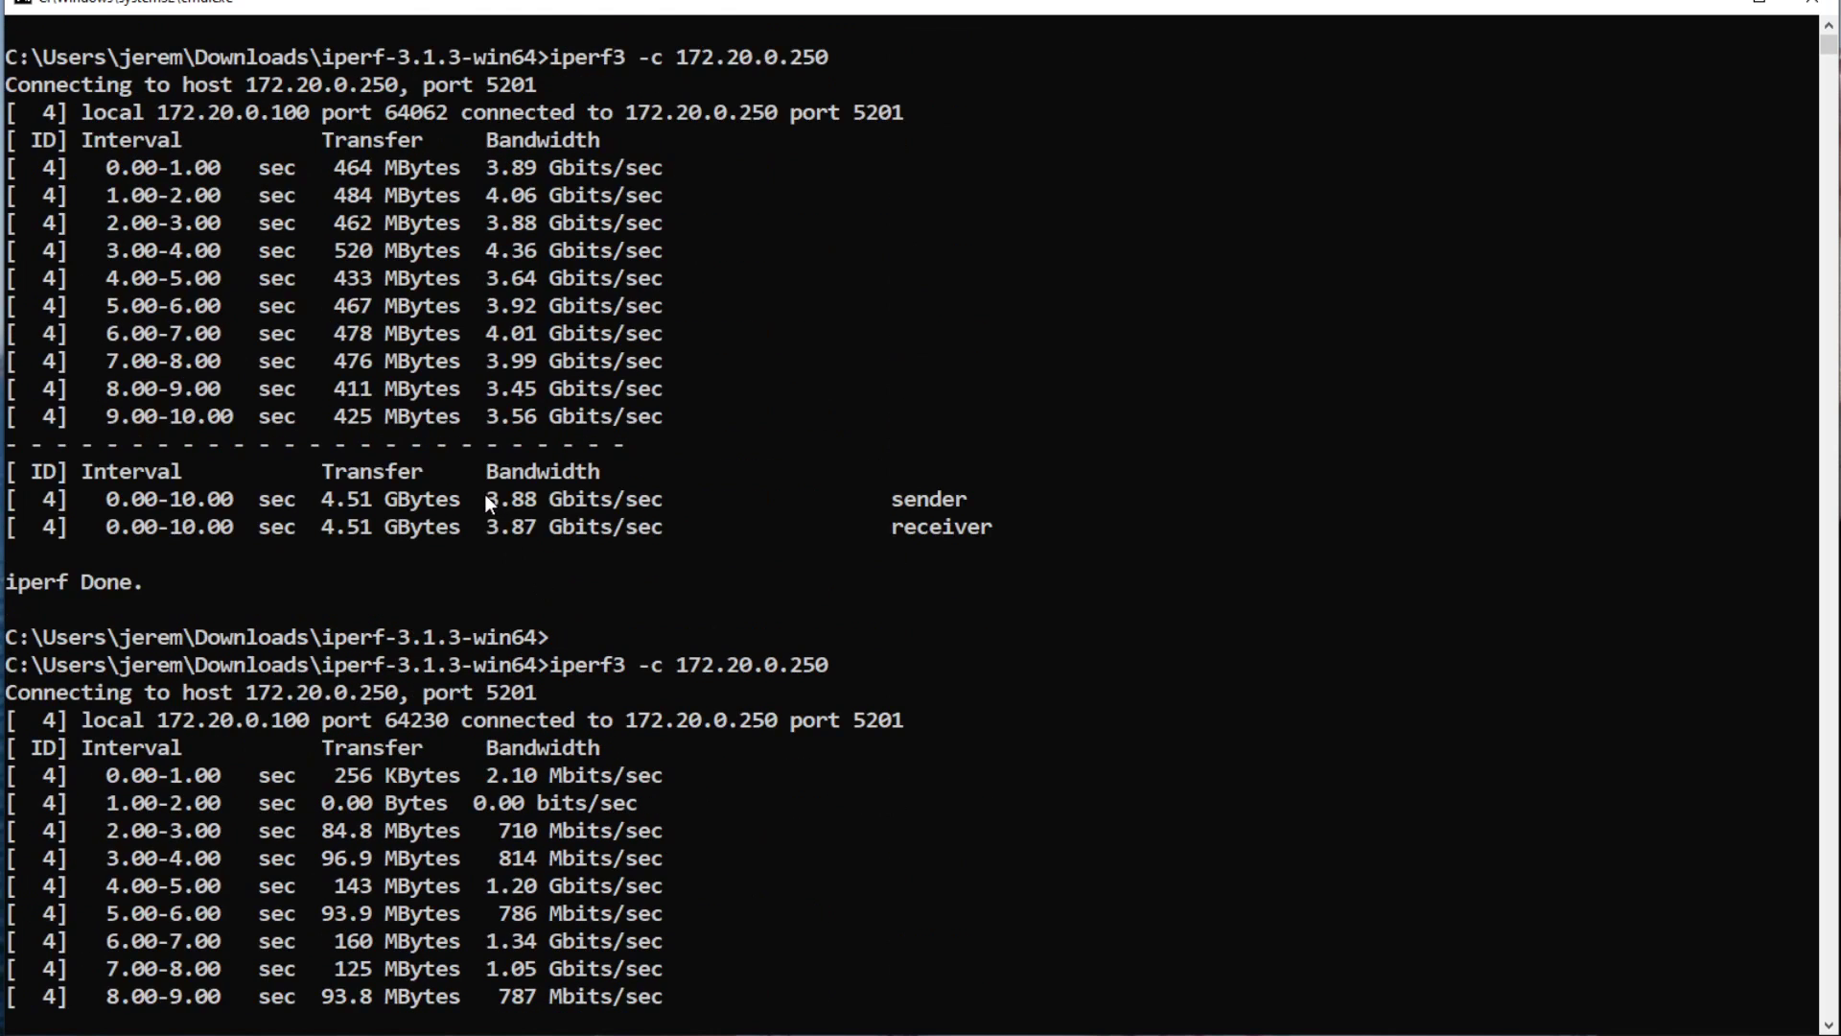
drag(486, 500, 545, 501)
key(Return)
key(Return)
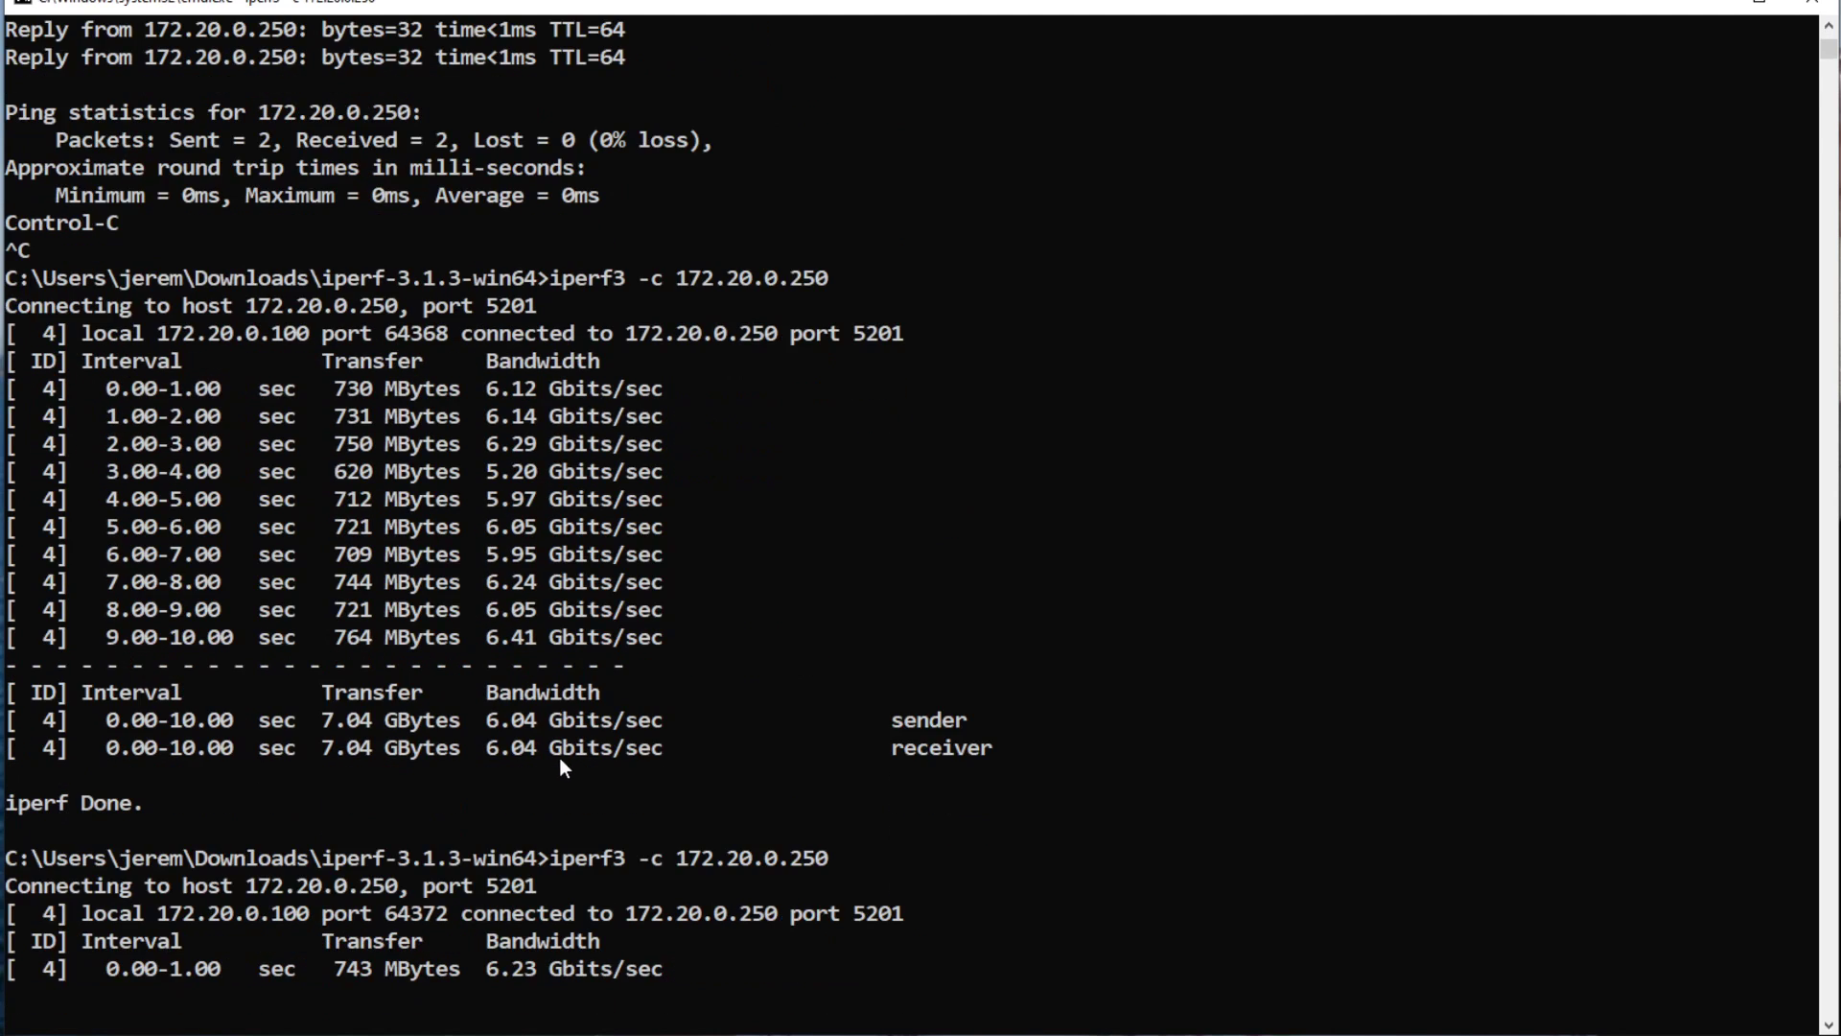